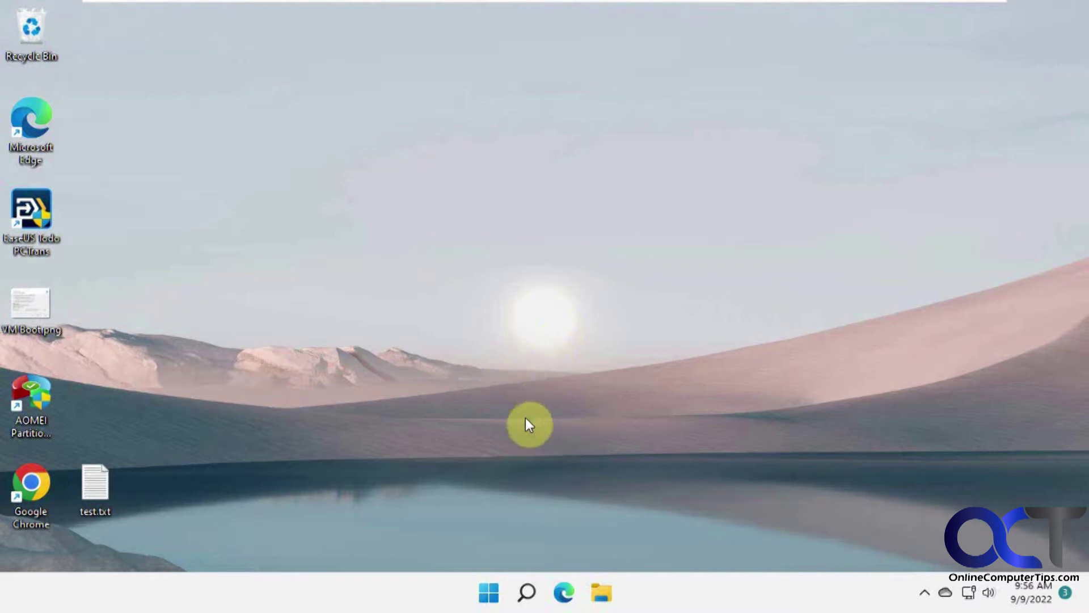
Step: Open the Windows Start menu from the taskbar
click(488, 592)
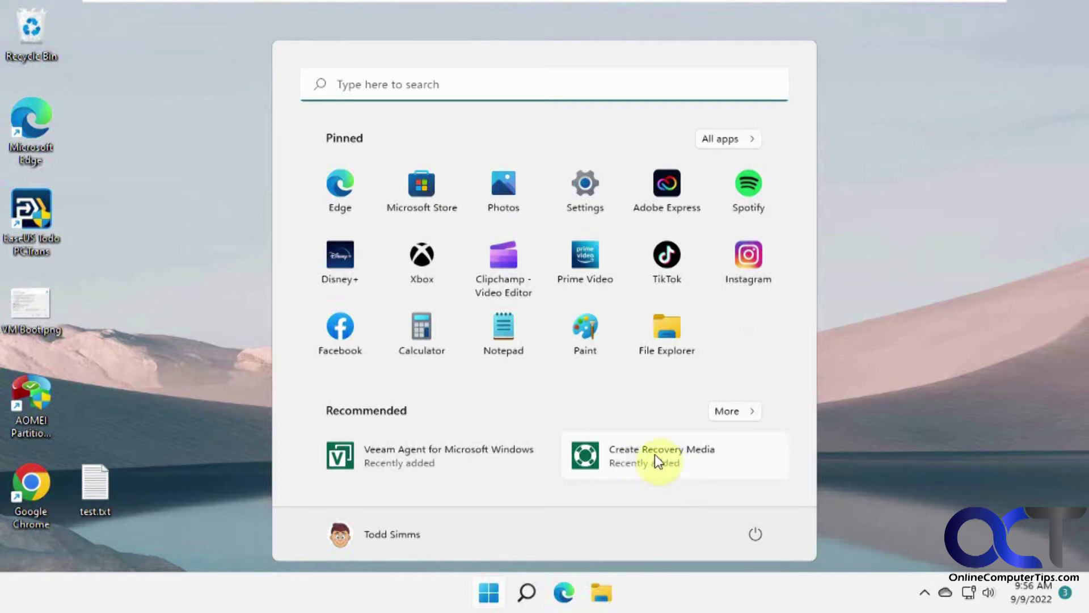
Step: Launch Create Recovery Media, approve the UAC prompt, and choose the ISO image file media type
click(657, 460)
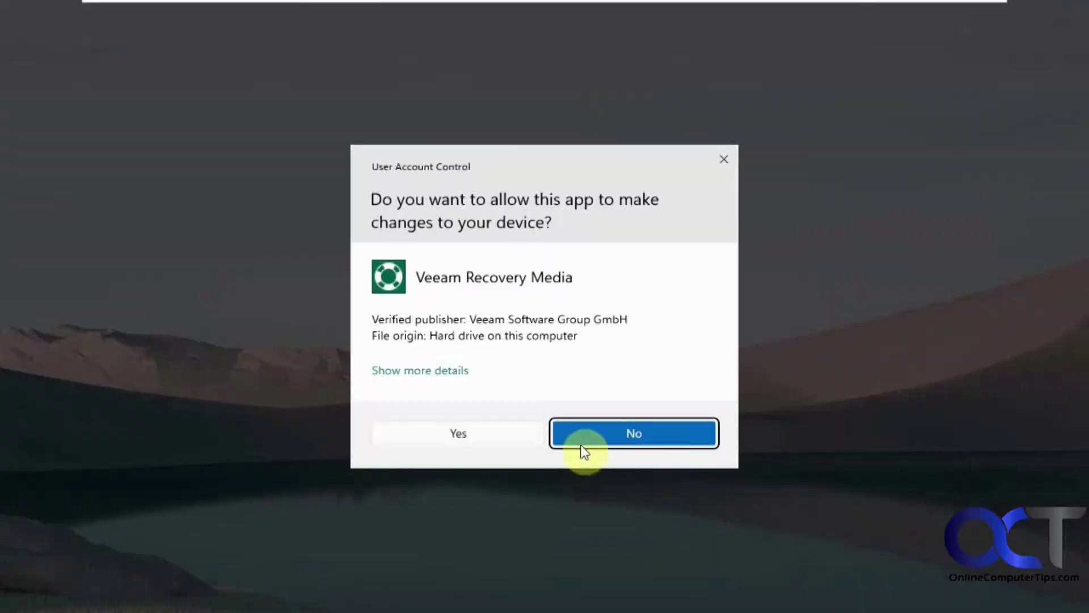
click(486, 440)
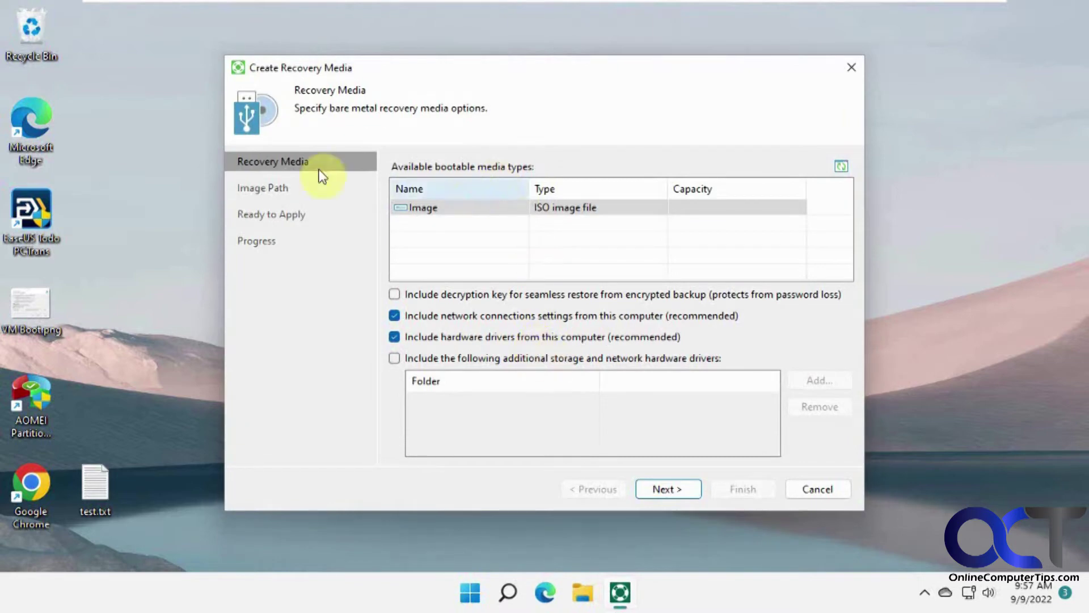
click(588, 213)
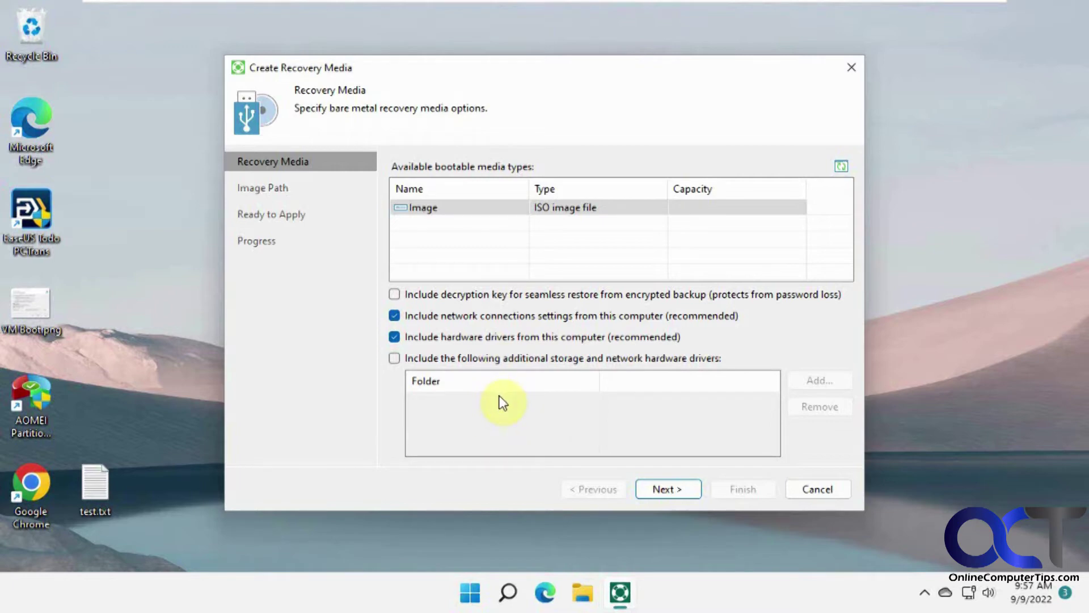
click(658, 489)
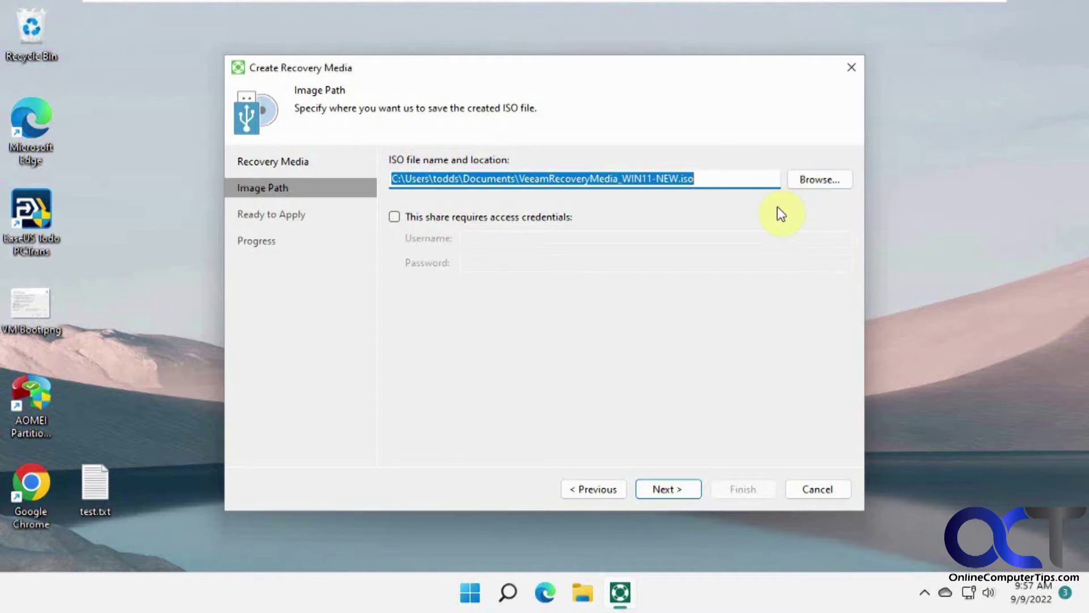
Step: Save the recovery ISO to Backup (E:) as VeeamRecoveryMedia_WIN11-NEW.iso and start creating it
click(807, 180)
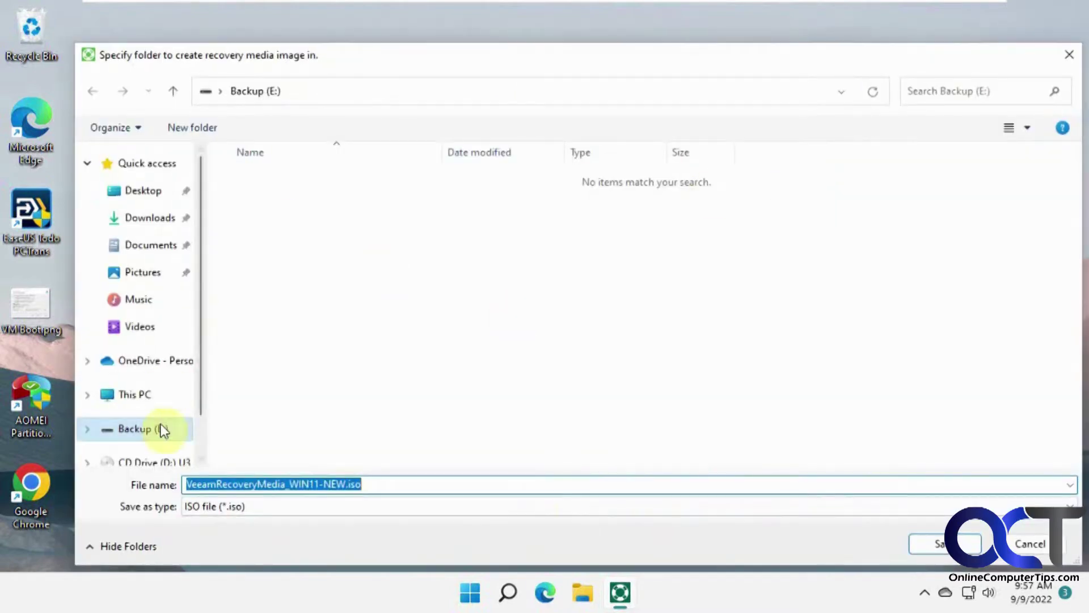
click(152, 432)
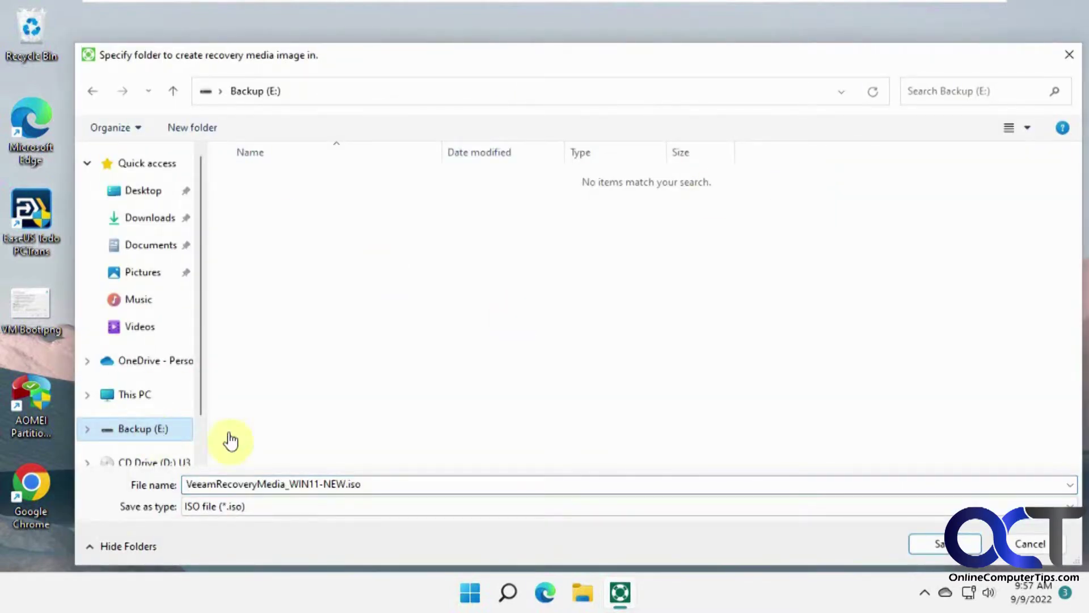
click(939, 543)
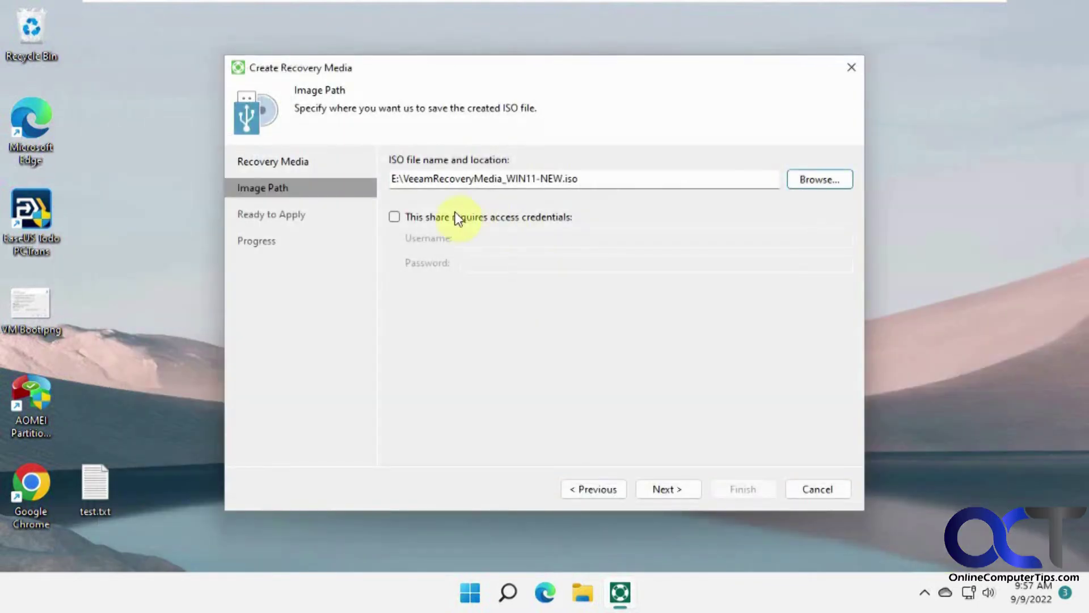
click(665, 485)
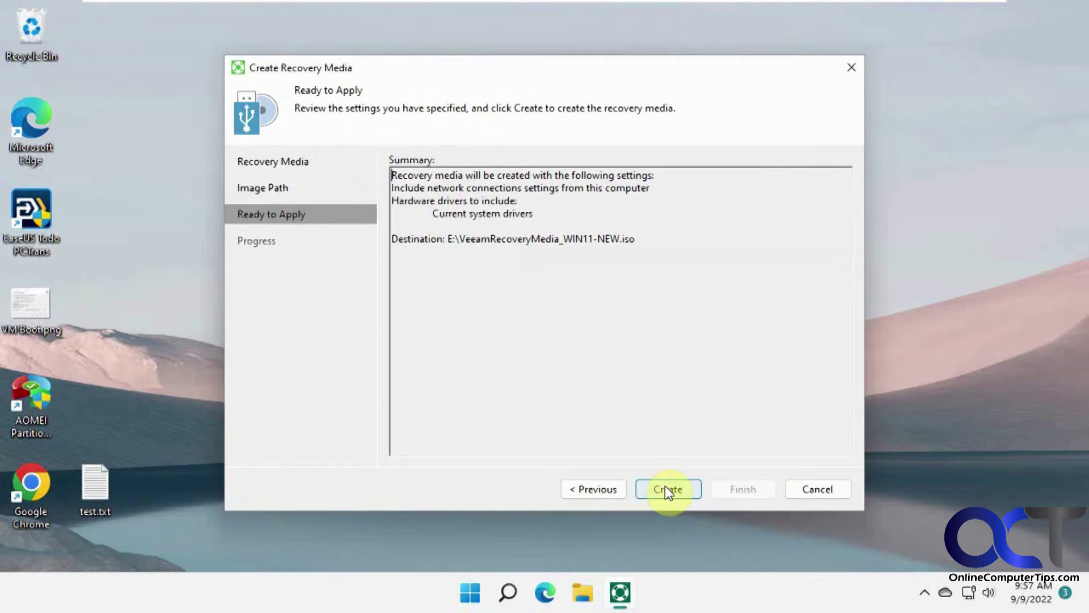
click(667, 489)
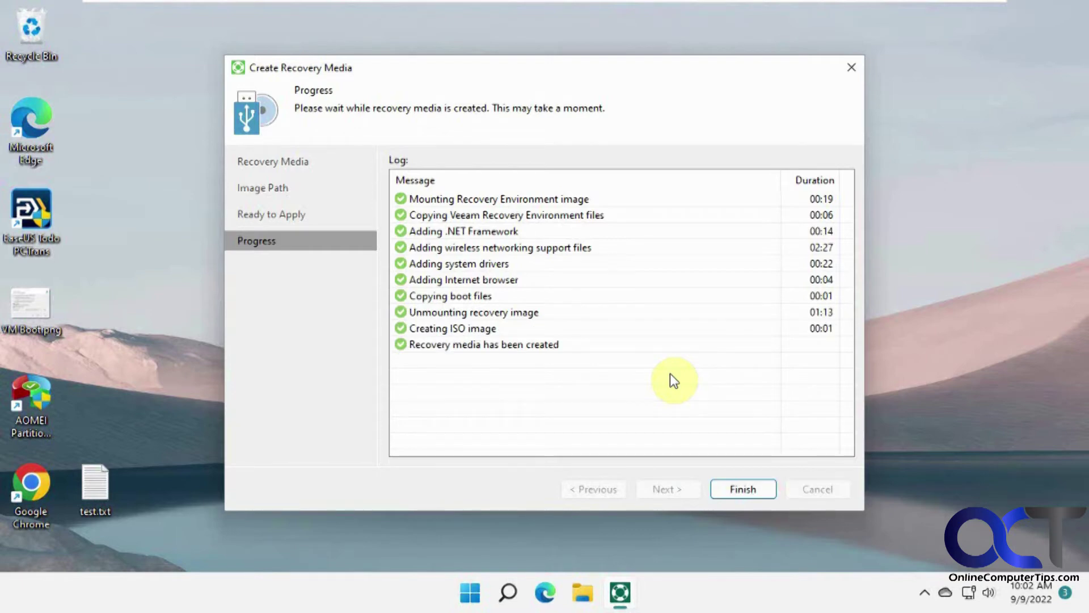
Step: Once the log reports the recovery media created, open File Explorer from the taskbar
click(581, 597)
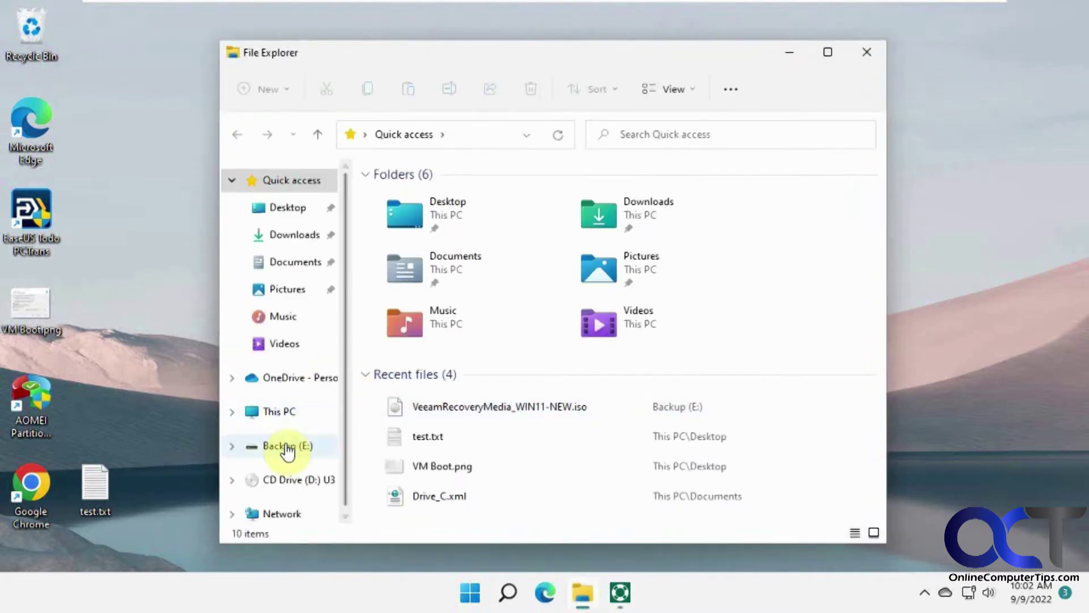
Step: Verify VeeamRecoveryMedia_WIN11-NEW.iso on Backup (E:) is 741 MB, then close Explorer and the wizard
click(307, 446)
click(477, 204)
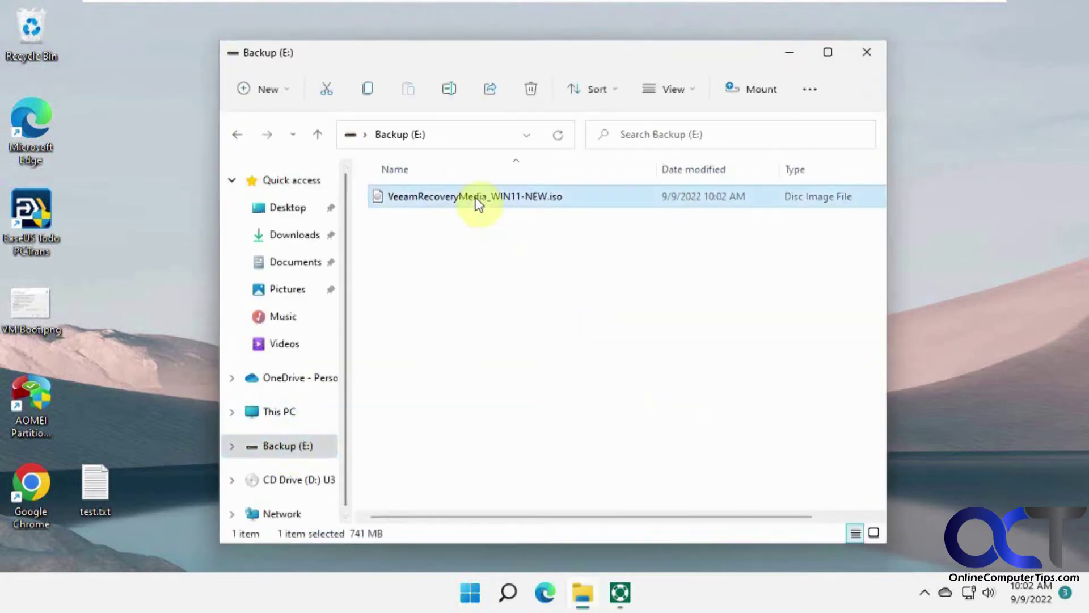
click(554, 199)
right_click(556, 204)
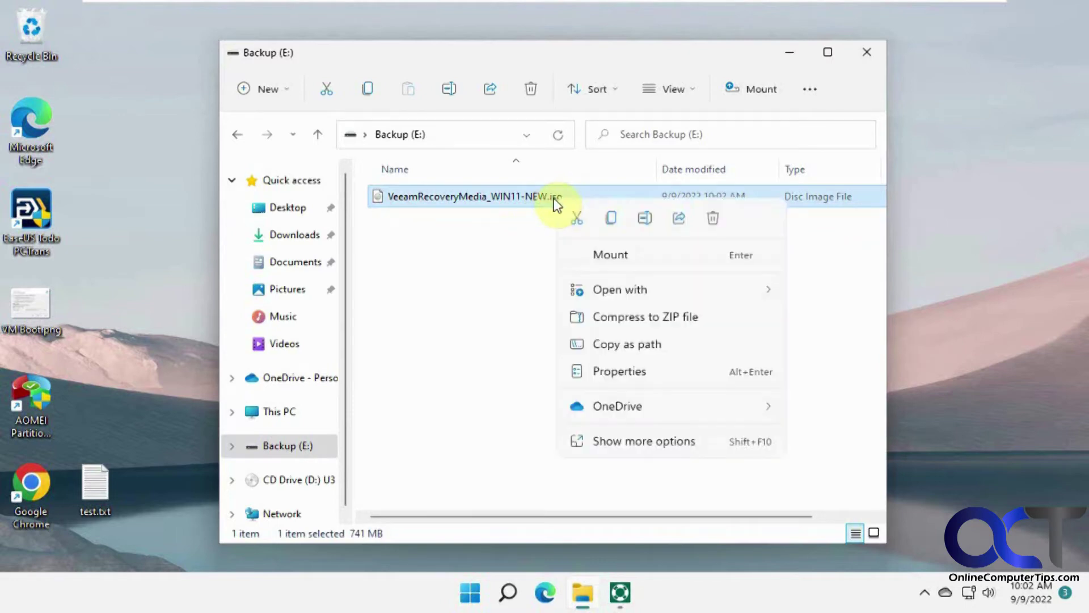
click(620, 374)
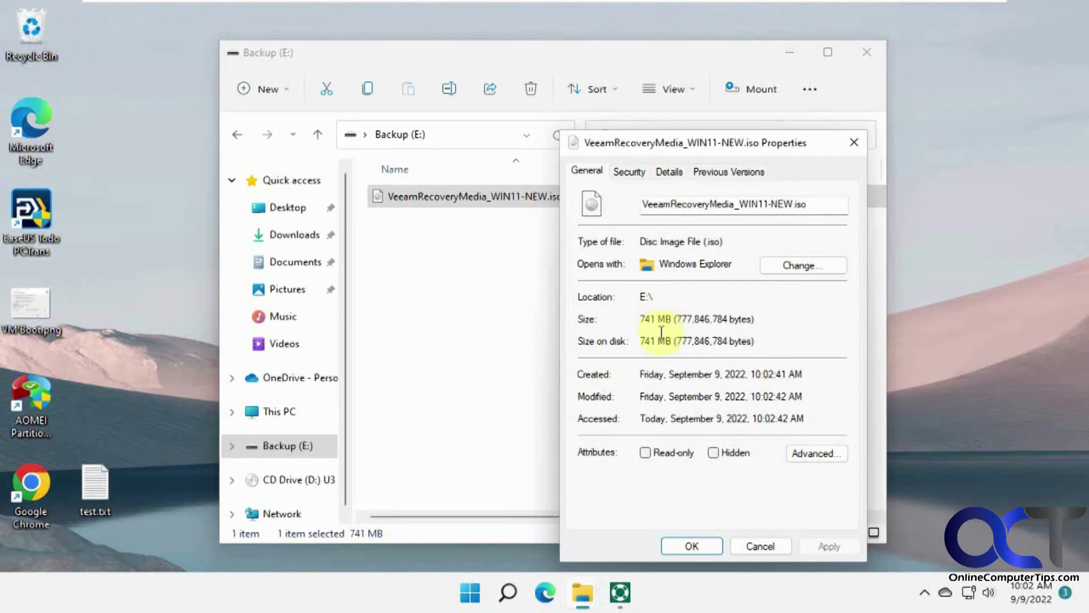
click(763, 547)
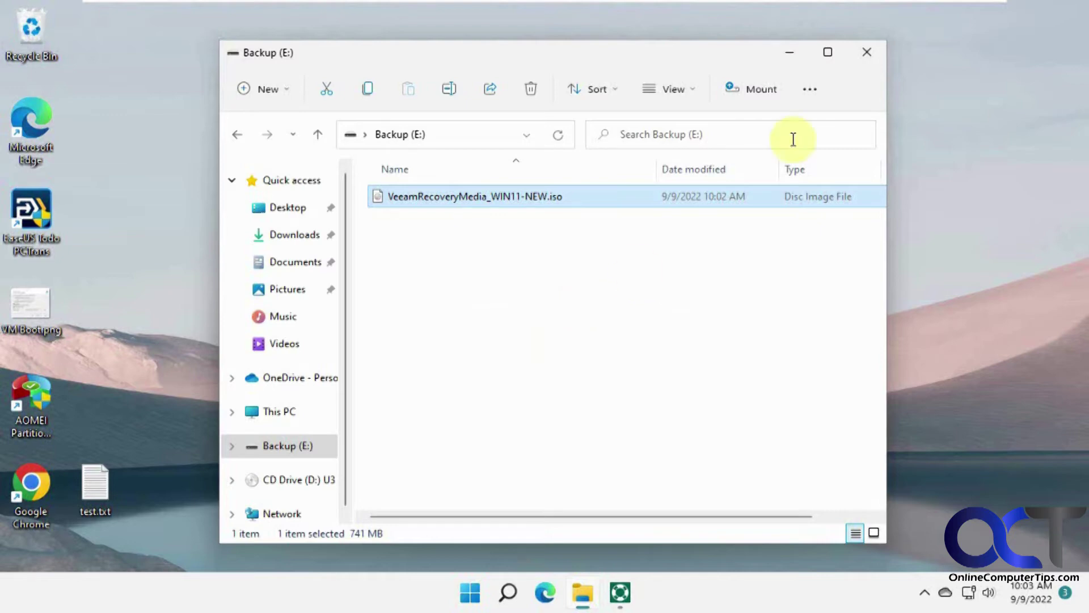
click(866, 52)
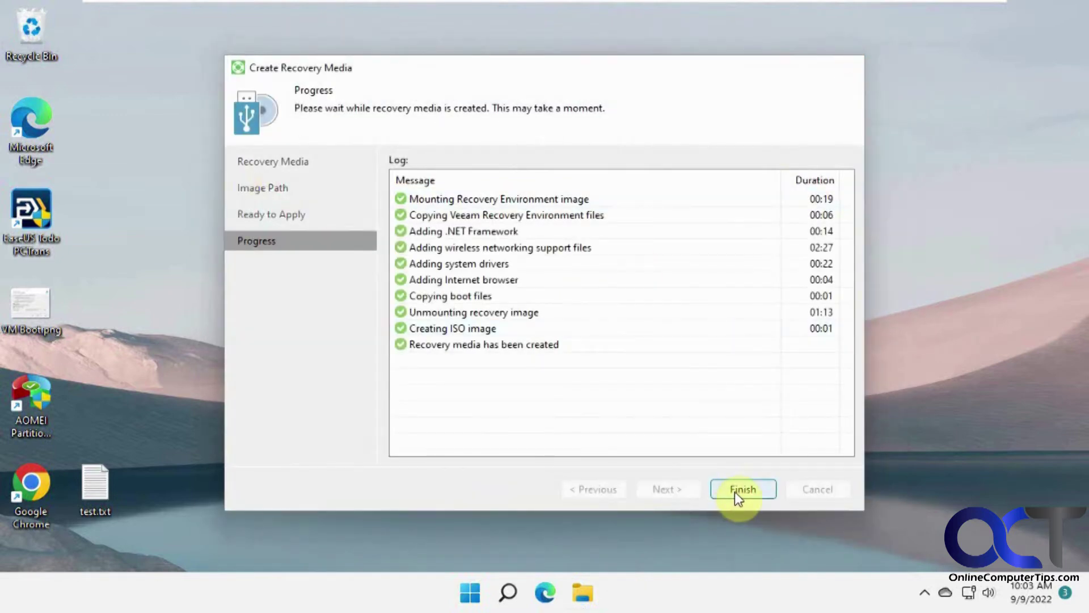
click(735, 493)
Step: Launch Veeam Agent, name the new backup job 'PC Backup', and choose Volume level backup
click(489, 593)
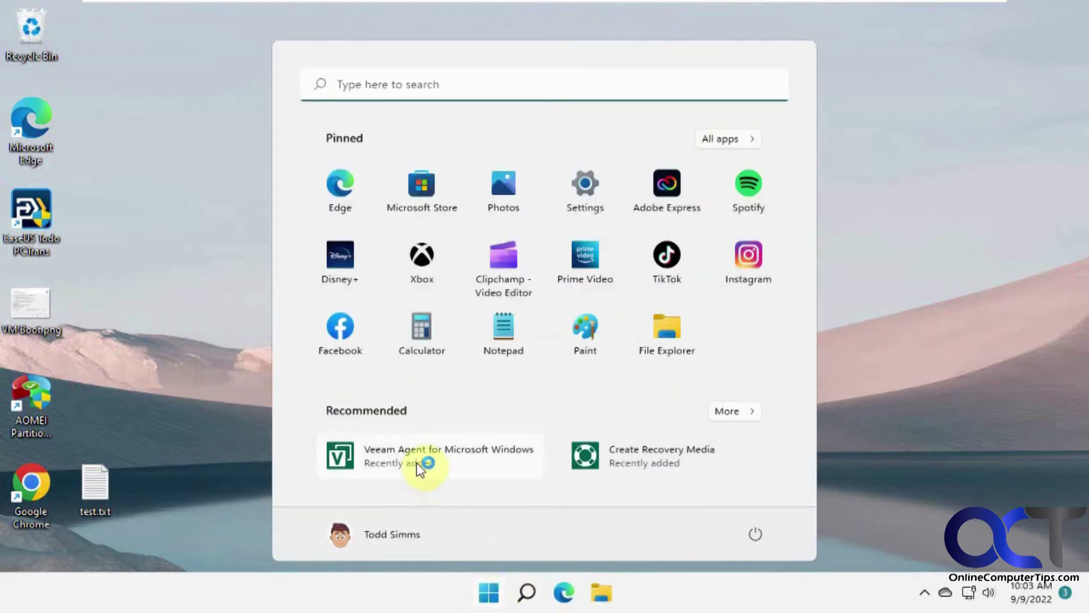
click(417, 462)
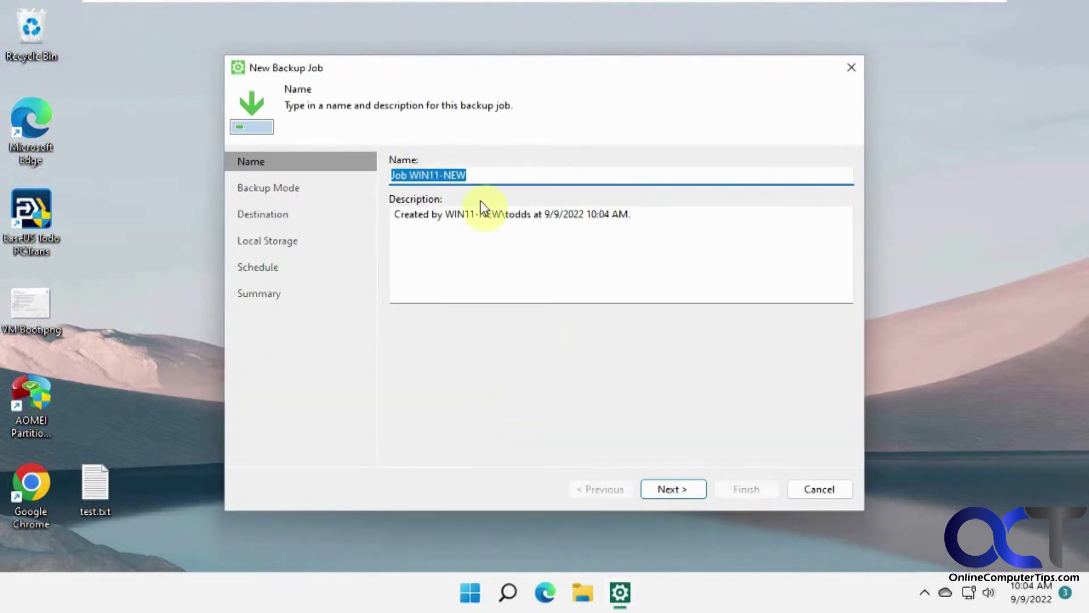
click(478, 176)
drag(478, 177, 369, 175)
text(PC Backup)
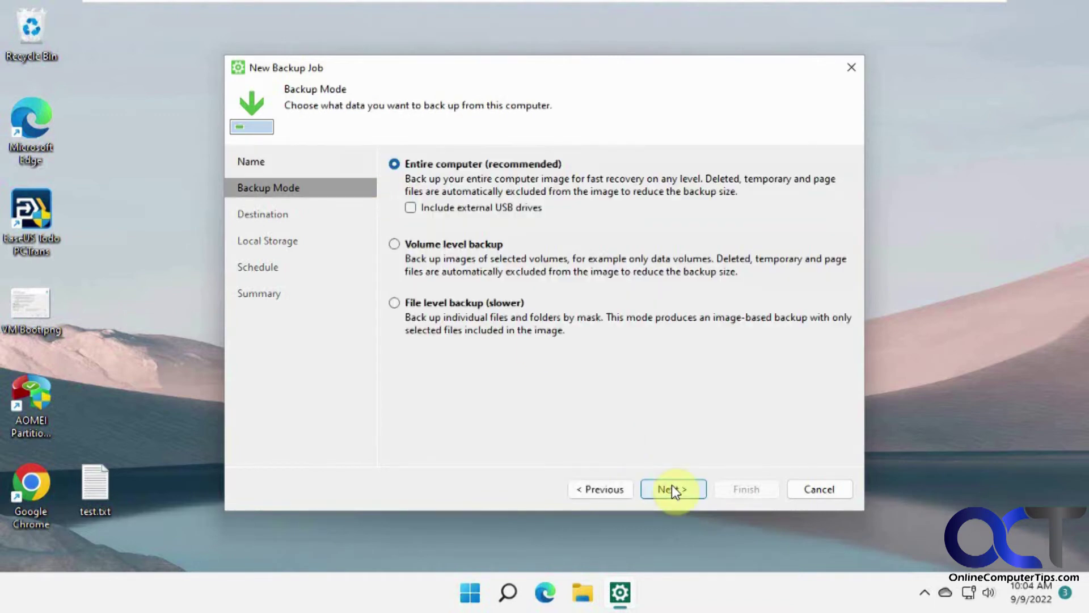
click(445, 245)
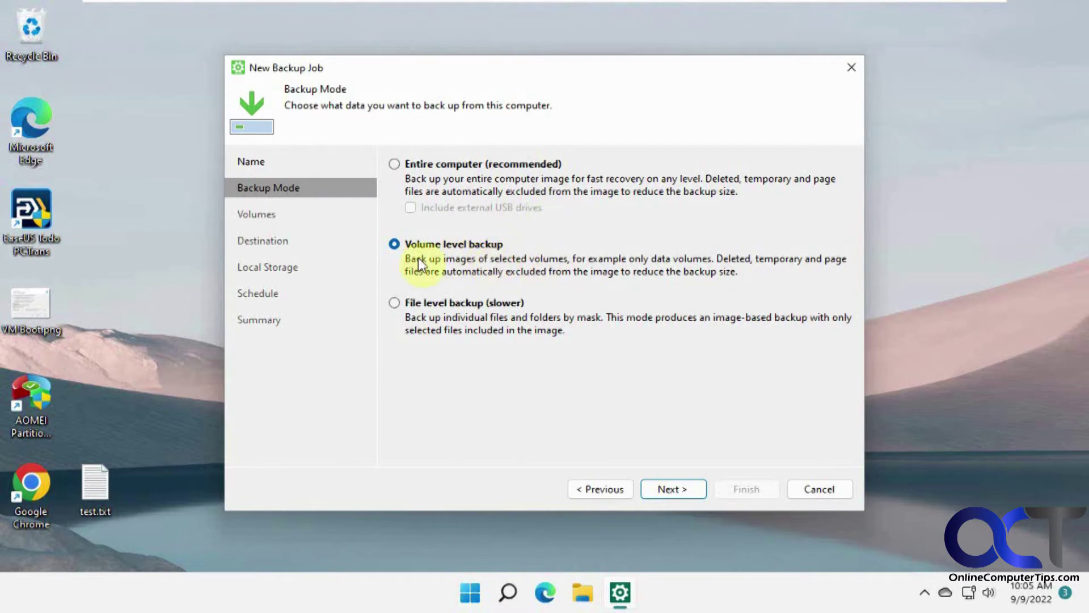
Step: Select the Operating system volumes, show system and hidden volumes, and continue to Destination
click(669, 490)
click(394, 176)
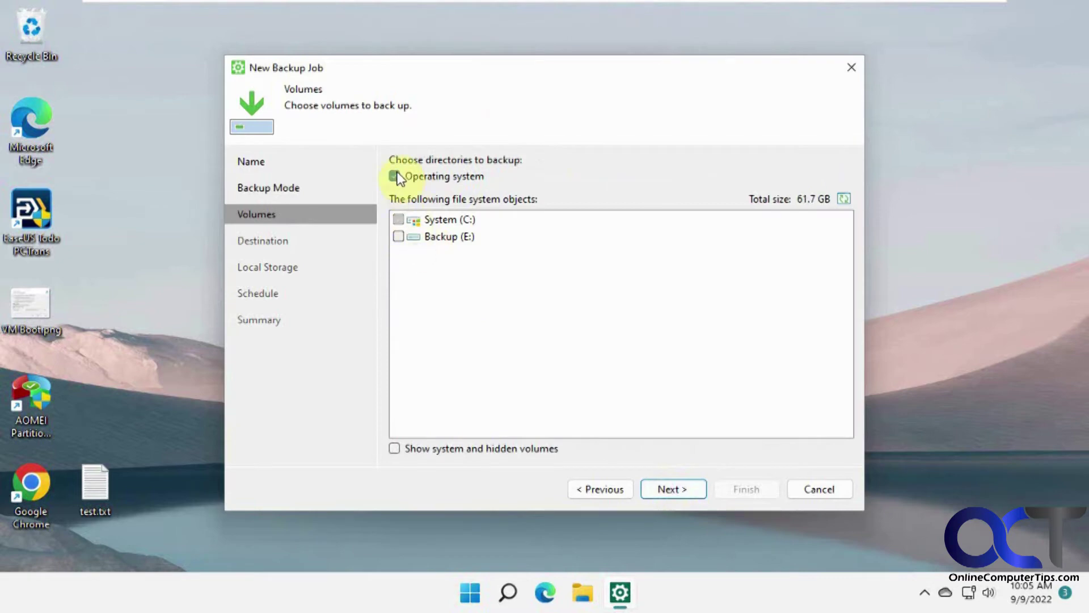
click(396, 449)
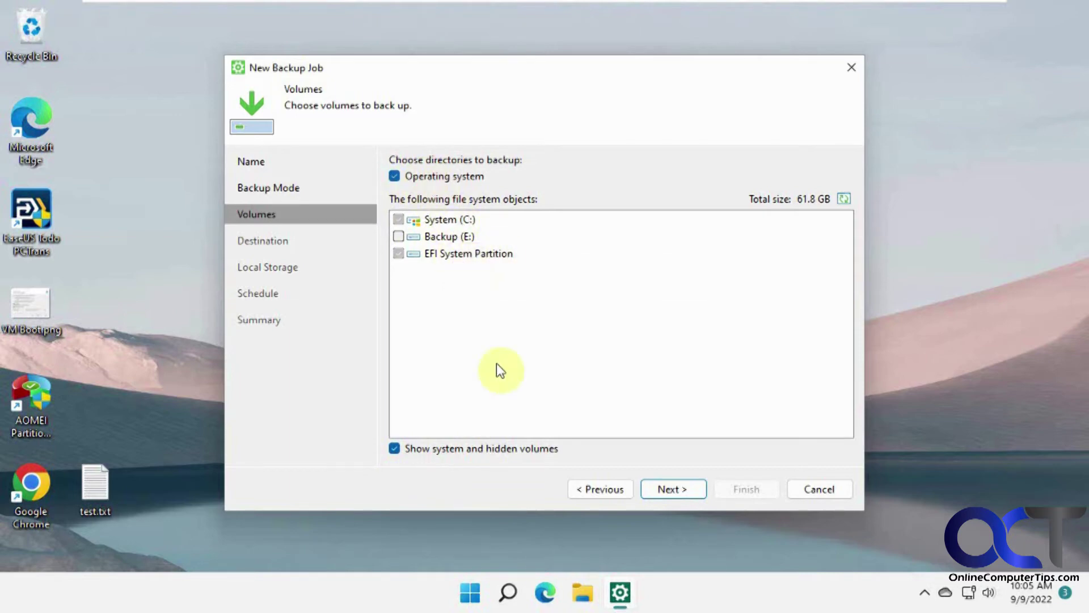
click(667, 489)
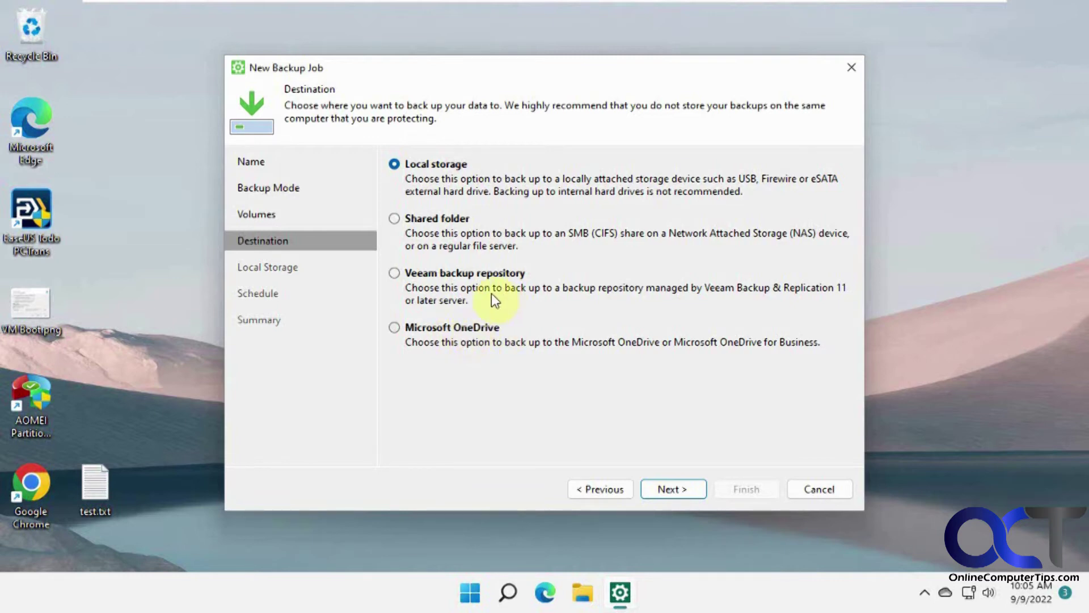
Step: Target Backup (E:) as local storage and review the advanced Maintenance and Storage settings unchanged
click(677, 495)
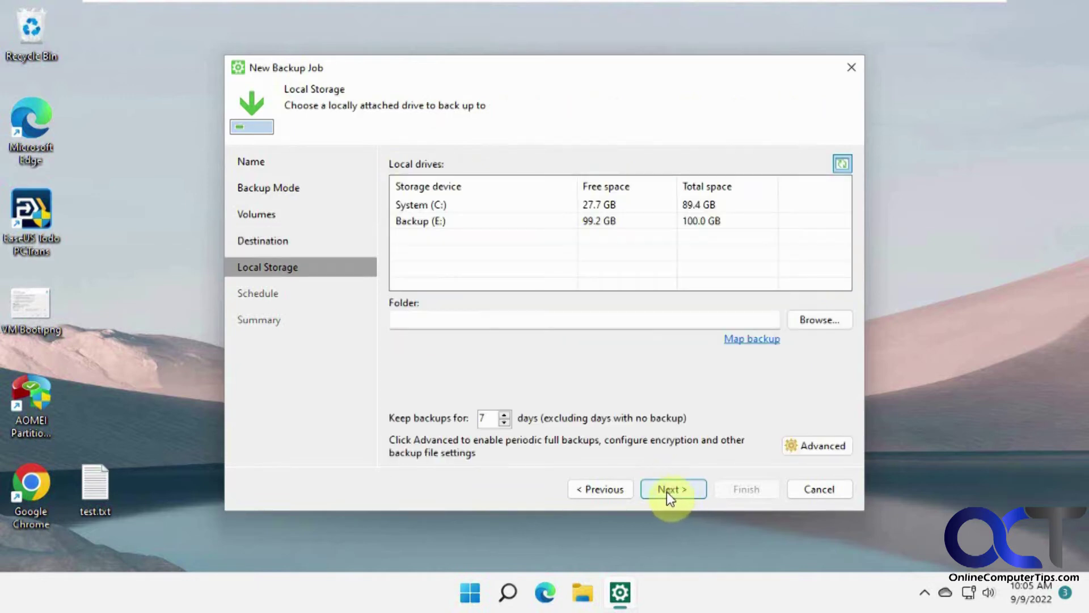
click(421, 222)
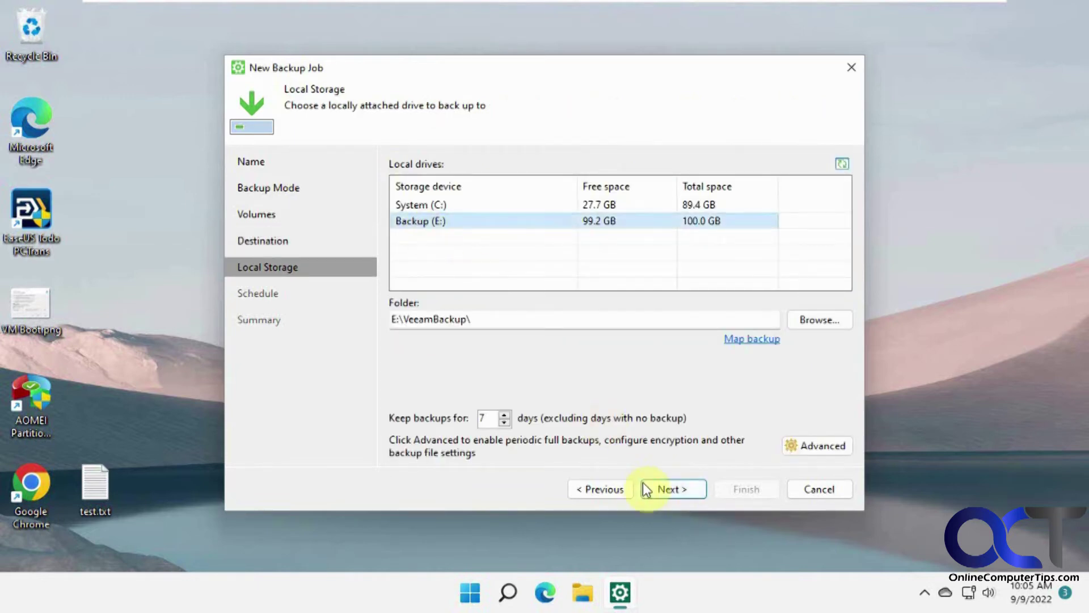
click(801, 445)
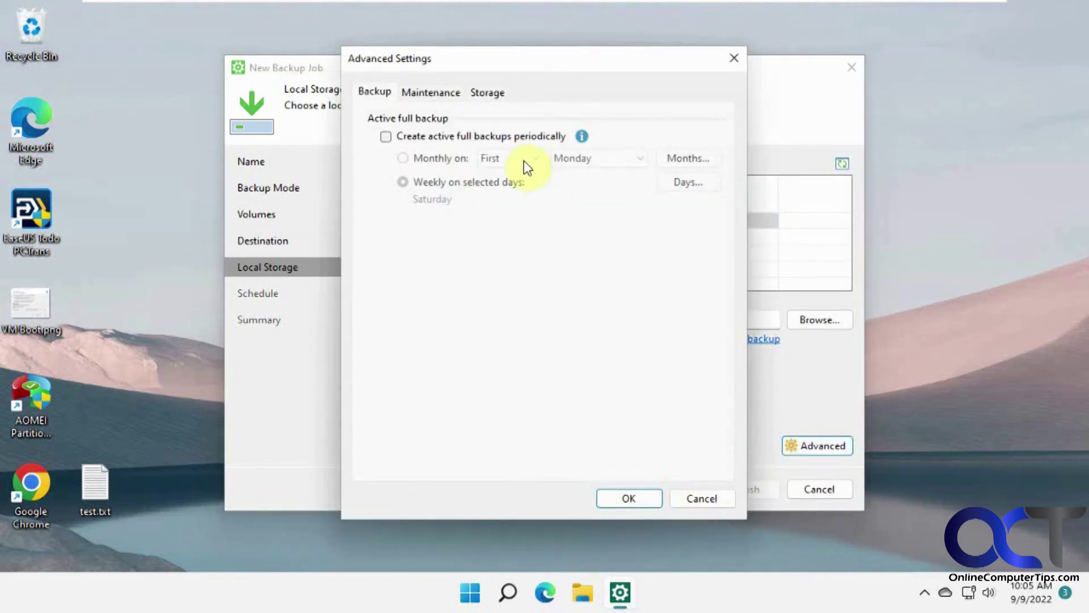
click(423, 93)
click(489, 93)
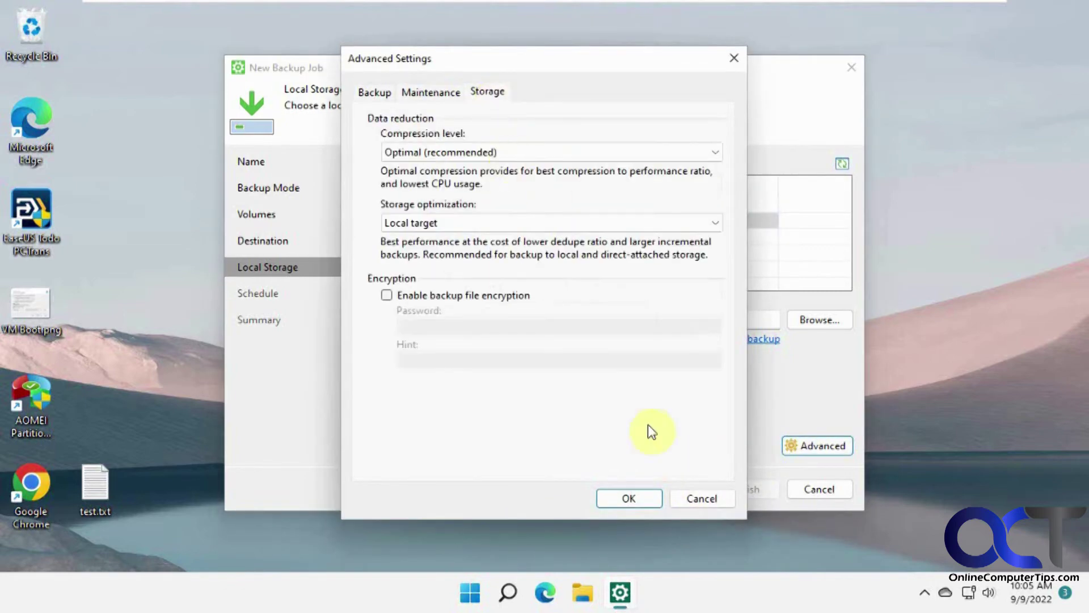
click(702, 497)
Step: Disable the daily 12:30 AM schedule and finish the job with 'Run the job when I click Finish' ticked
click(675, 489)
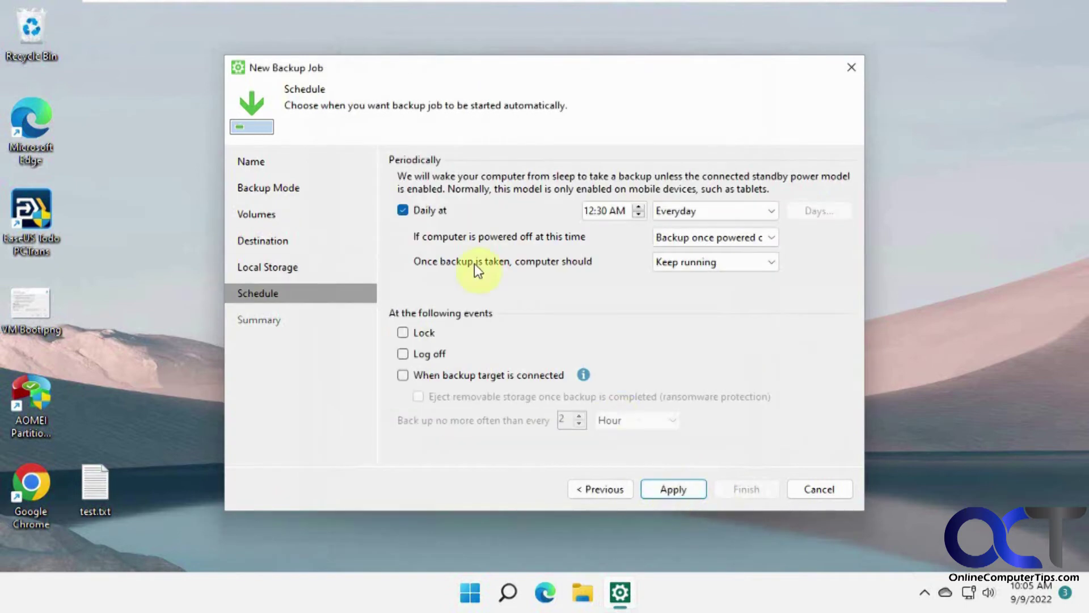
click(426, 213)
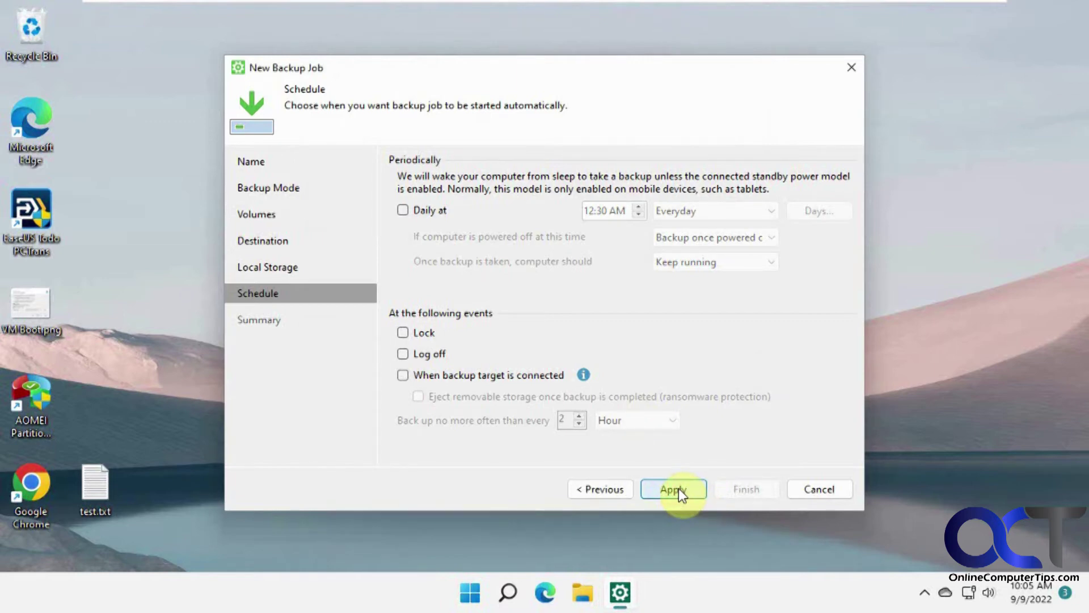
click(678, 488)
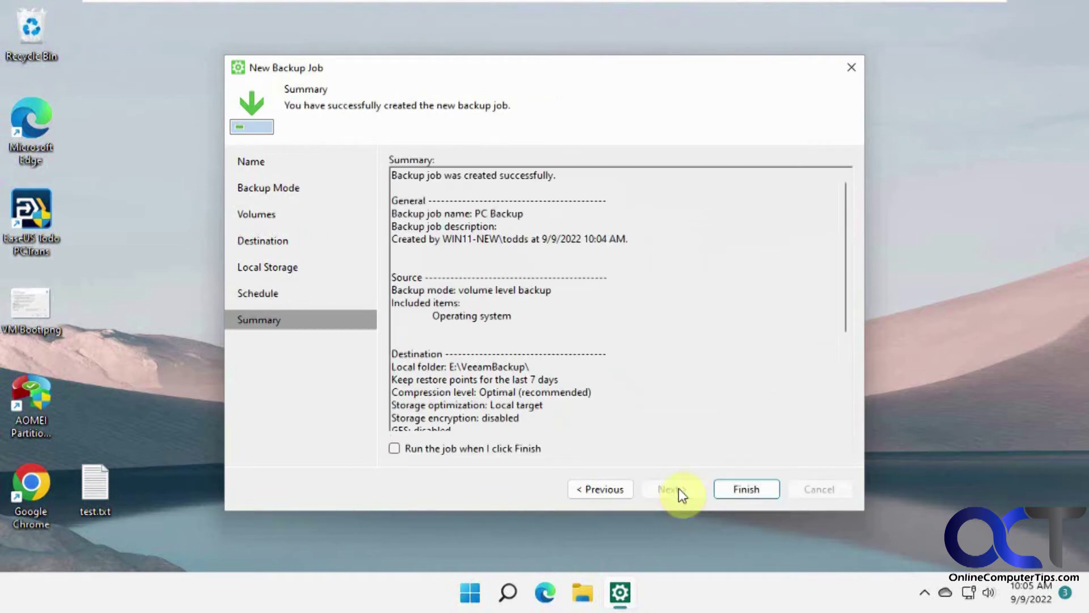
click(432, 448)
click(744, 489)
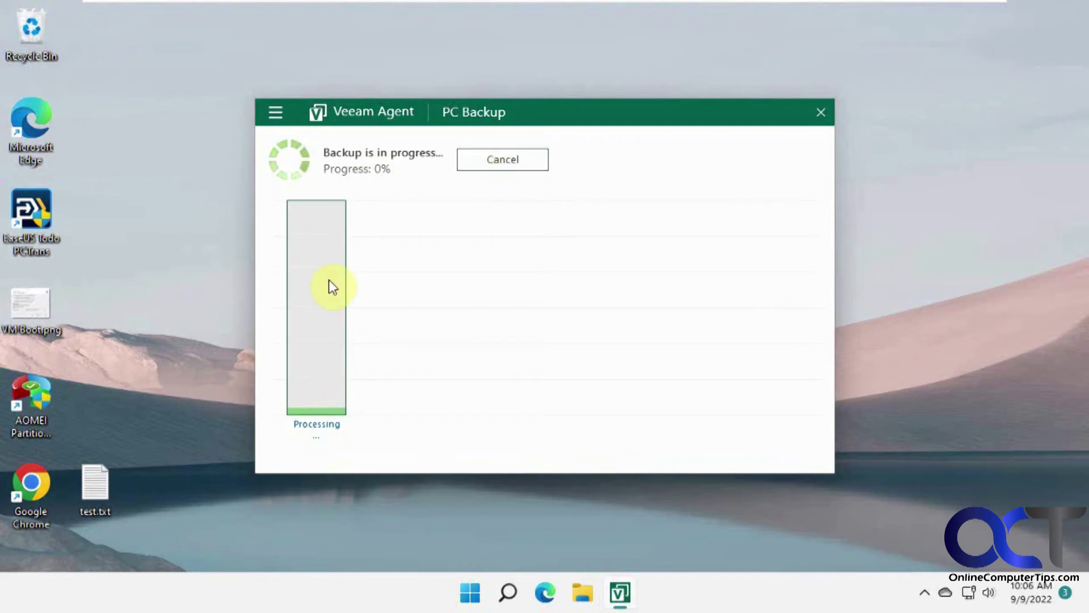
Step: Cancel the running PC Backup job
click(515, 160)
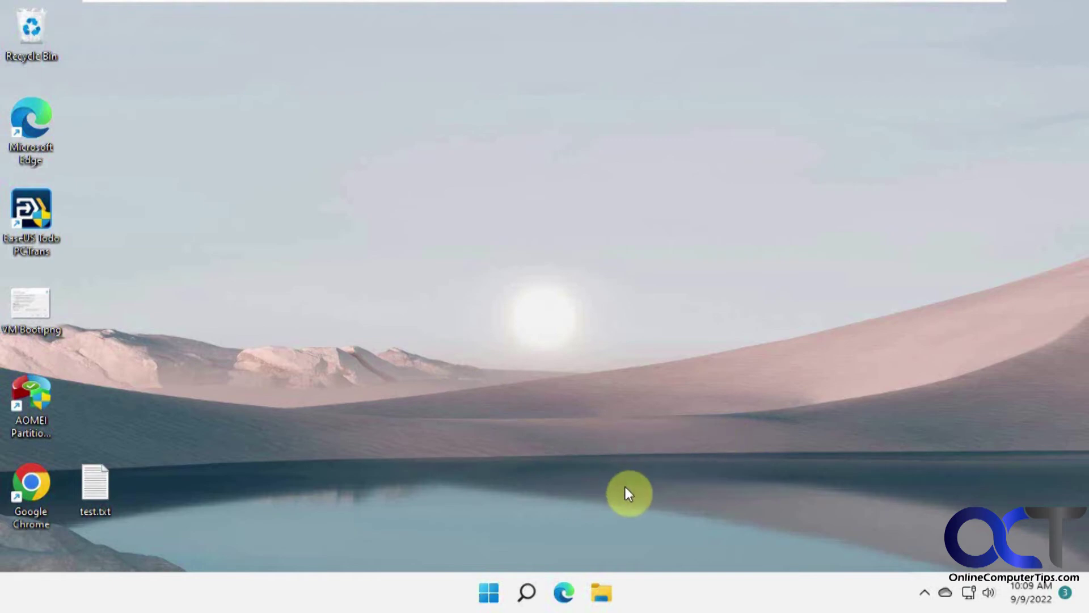
Step: Open the Windows 11 Start menu and dismiss it back to the desktop
click(488, 592)
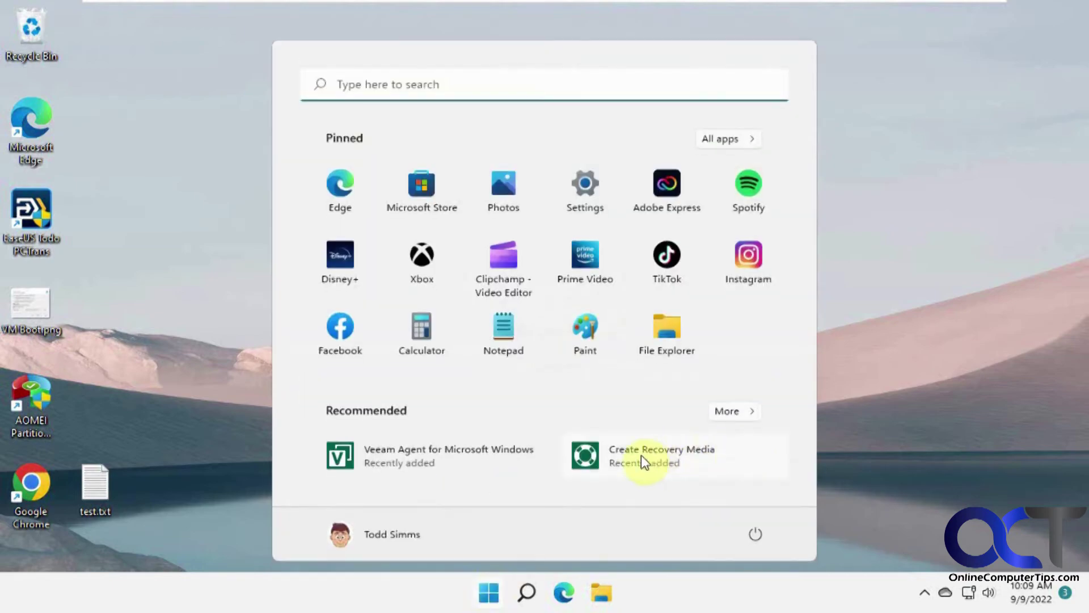
click(849, 443)
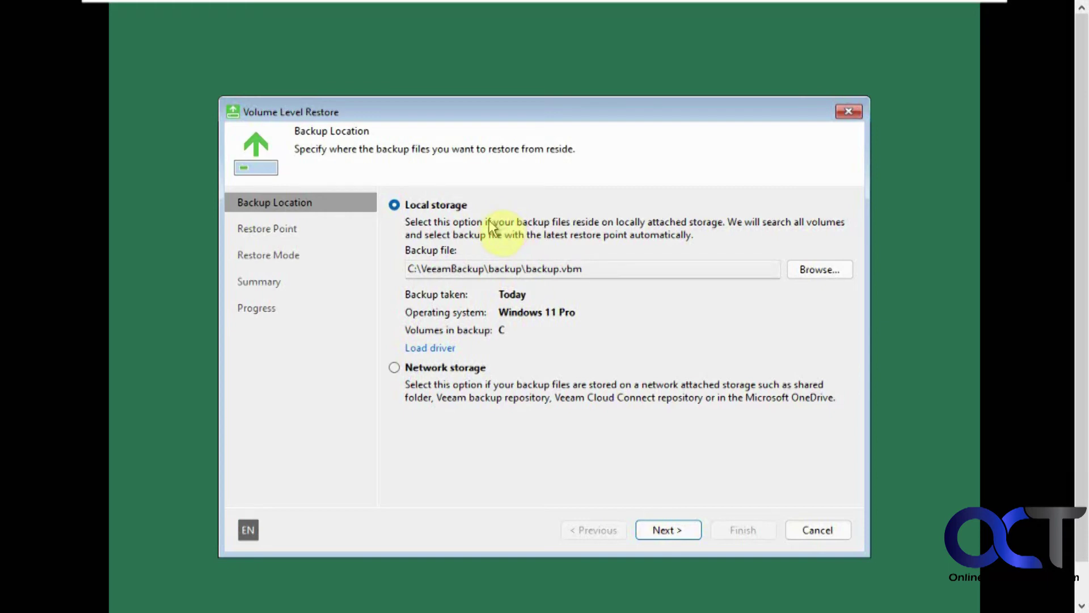
Step: Cancel browsing for another file, keeping the local backup.vbm as source, and continue to restore points
click(815, 274)
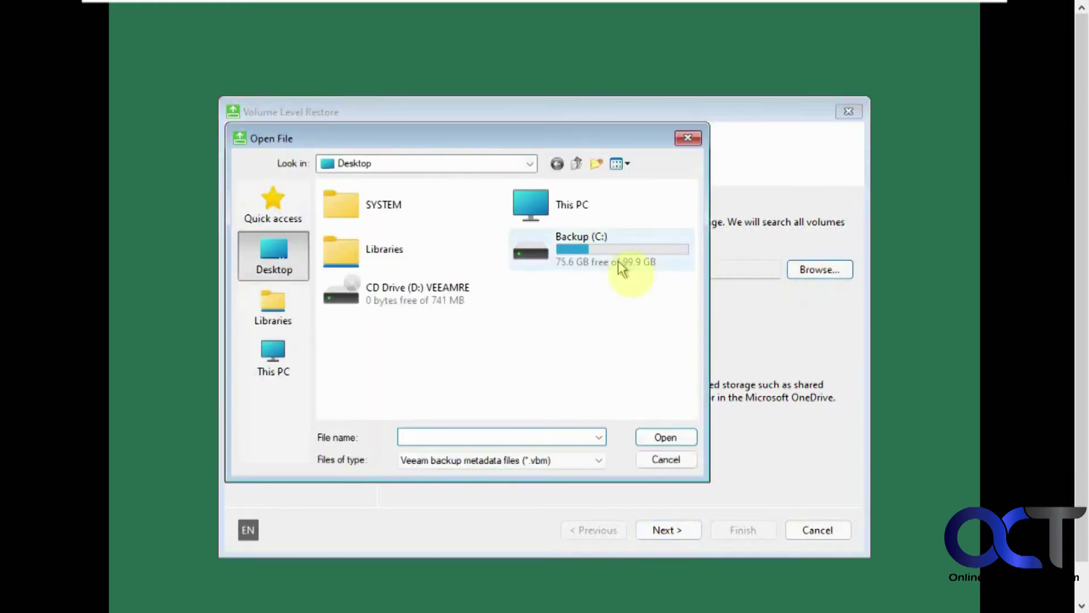
click(678, 460)
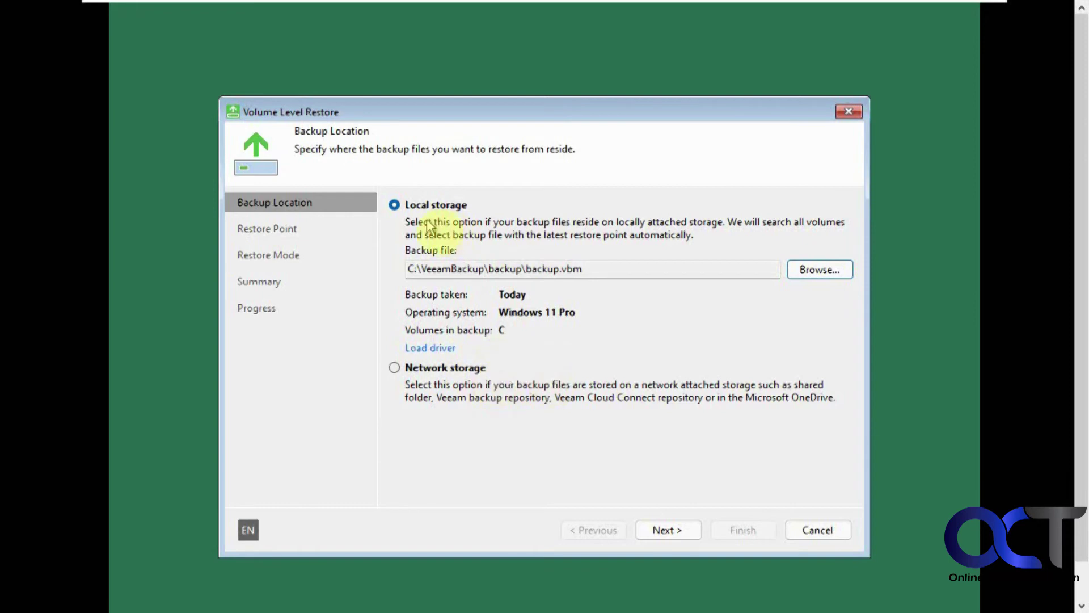
click(670, 532)
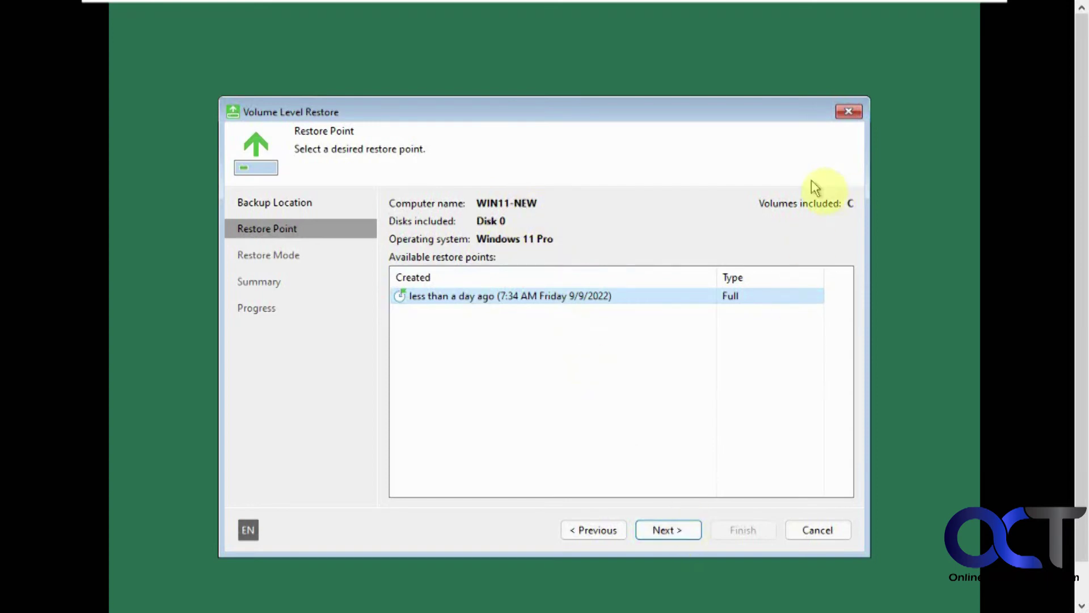
Step: Restore the entire computer from the 9/9/2022 7:34 AM full restore point and close the wizard when done
click(682, 531)
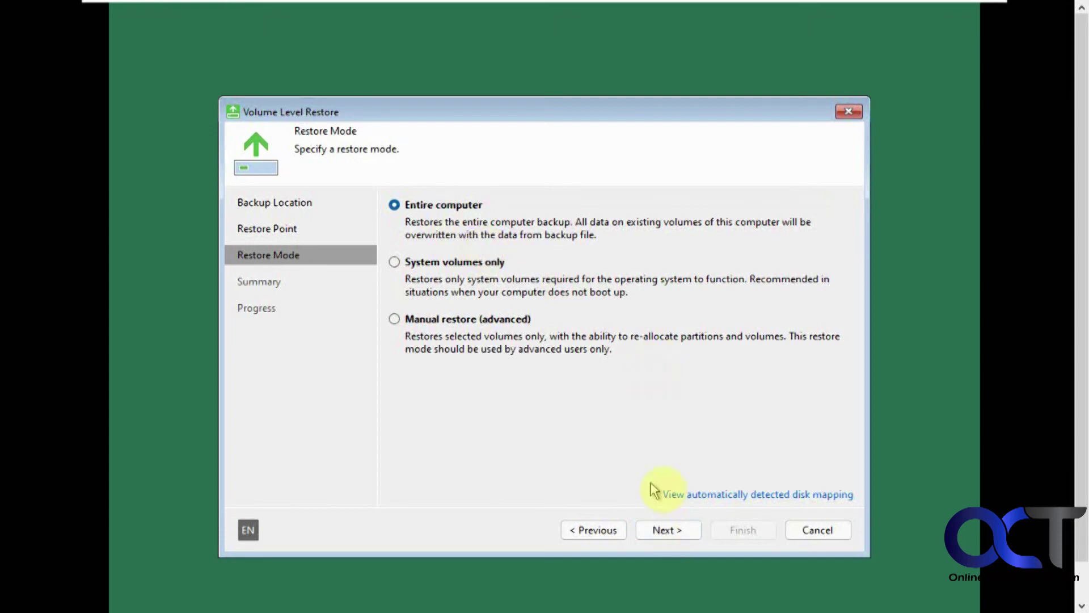
click(666, 534)
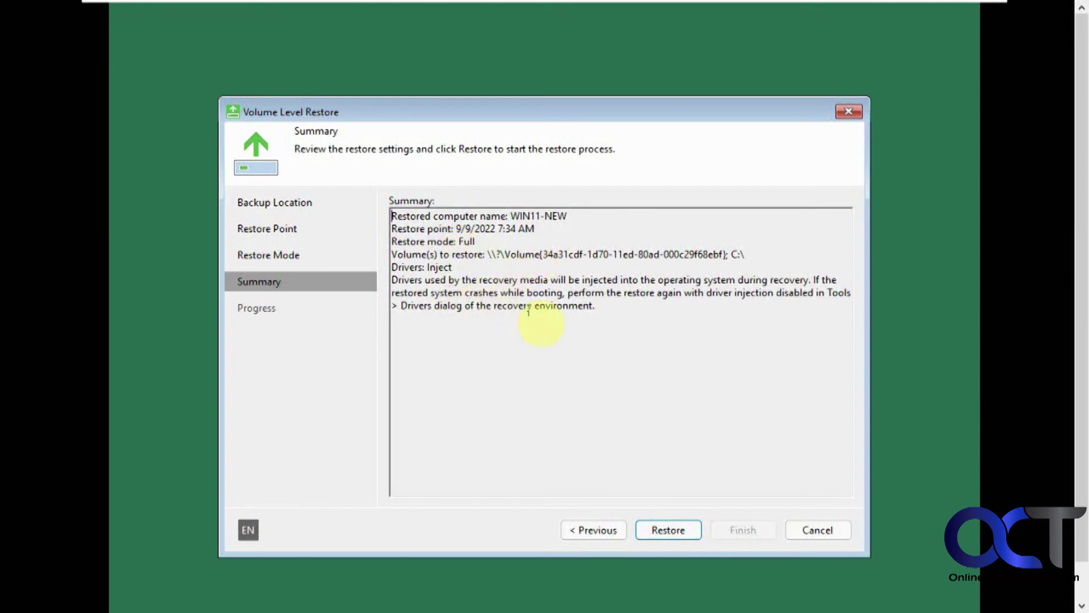
click(679, 533)
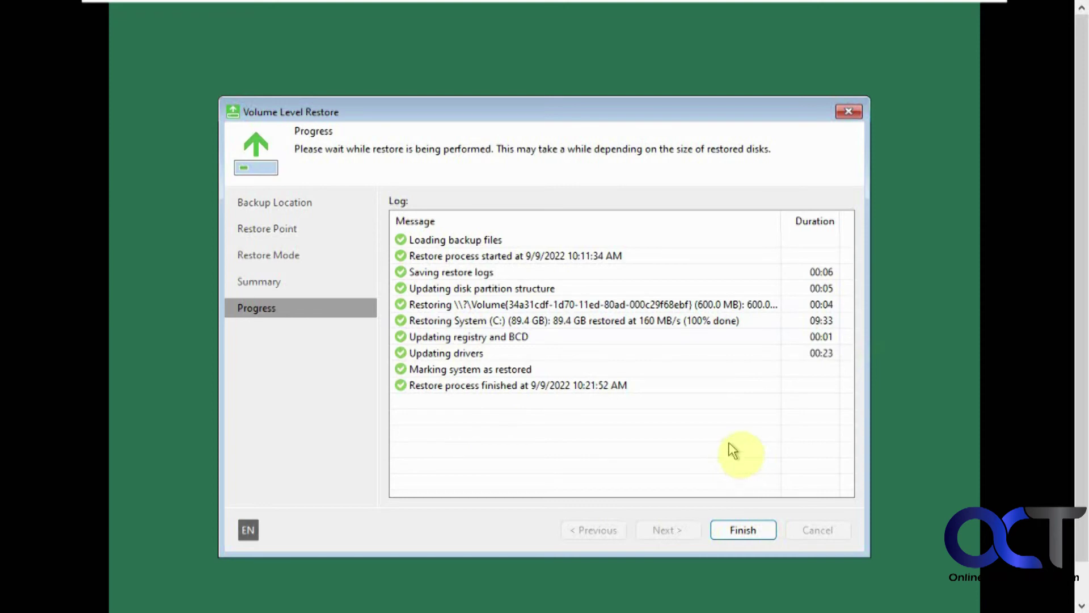
click(744, 528)
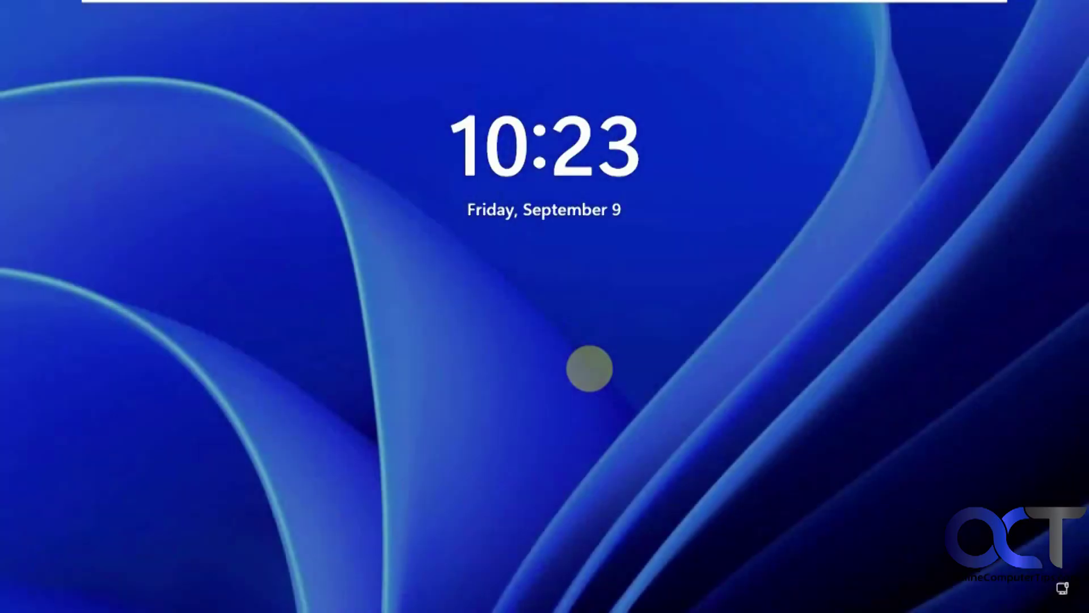
Step: Wake the Windows 11 lock screen to bring up the PIN sign-in prompt
click(577, 358)
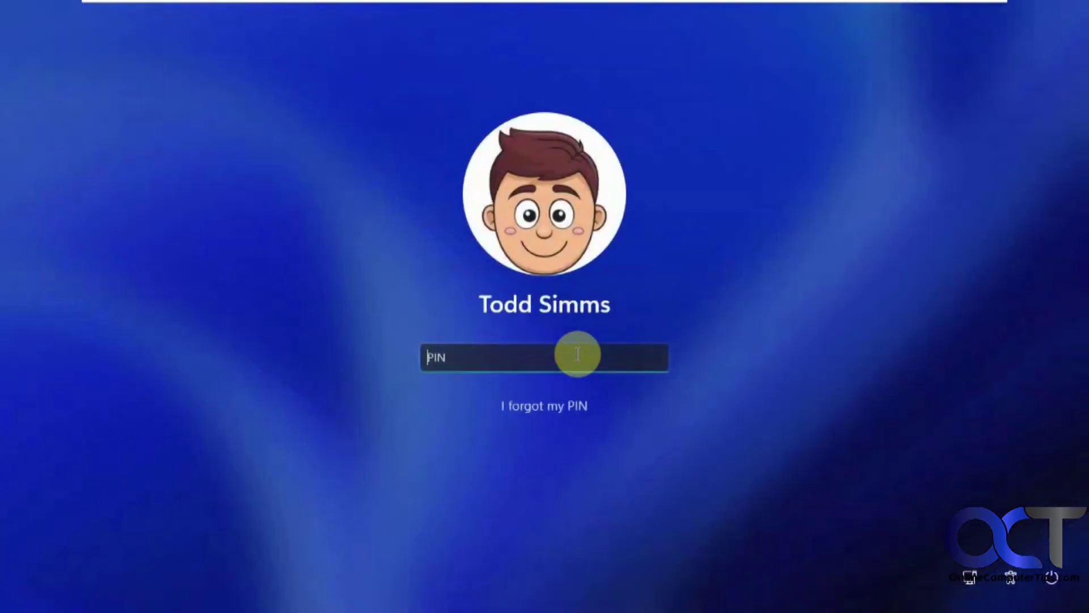
Step: Sign in with the account PIN, then open and close the Start menu
text(1234)
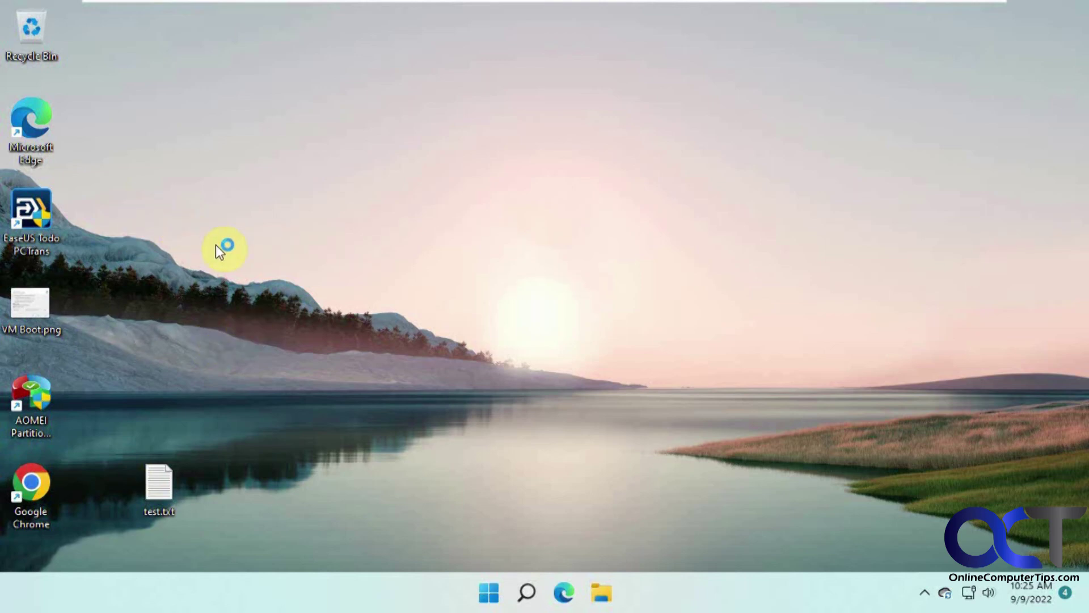
click(489, 594)
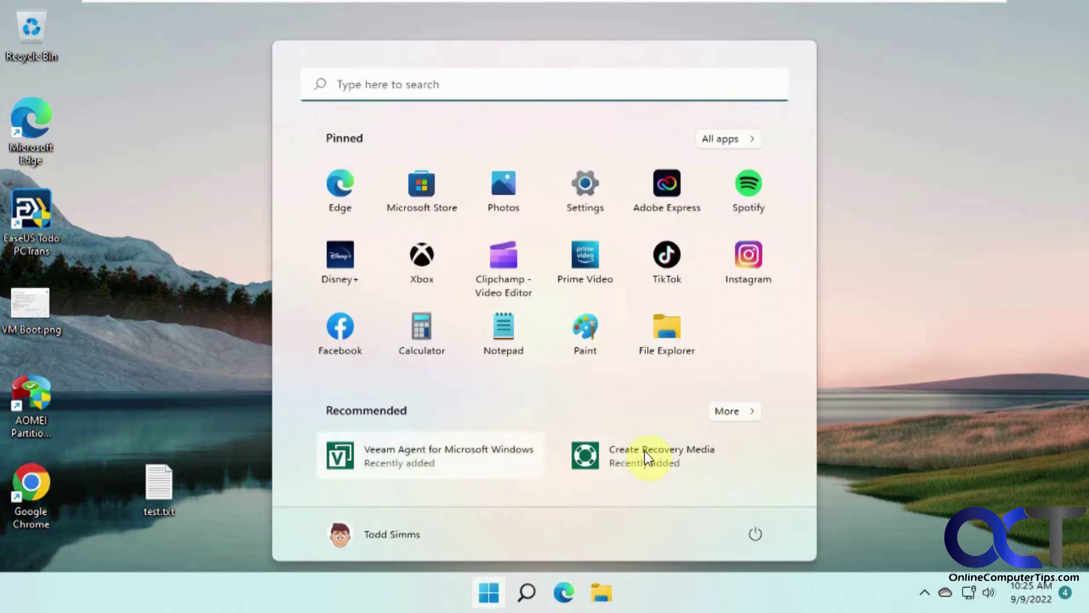
click(865, 393)
Step: In File Explorer, browse This PC > Backup (E:) > VeeamBackup > backup to view the backup files
click(603, 594)
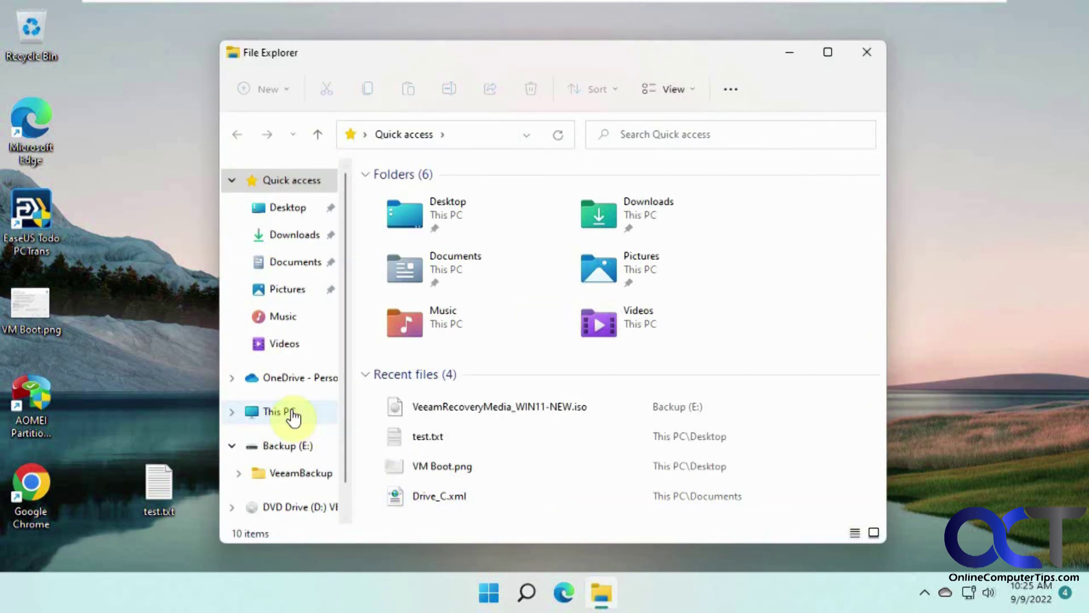
click(293, 418)
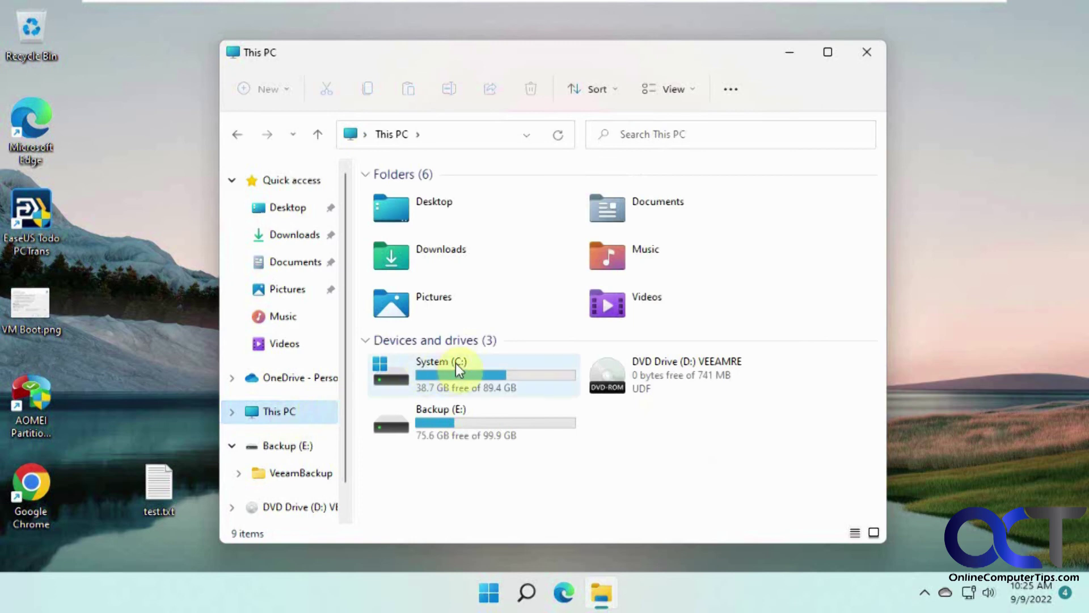
double_click(485, 420)
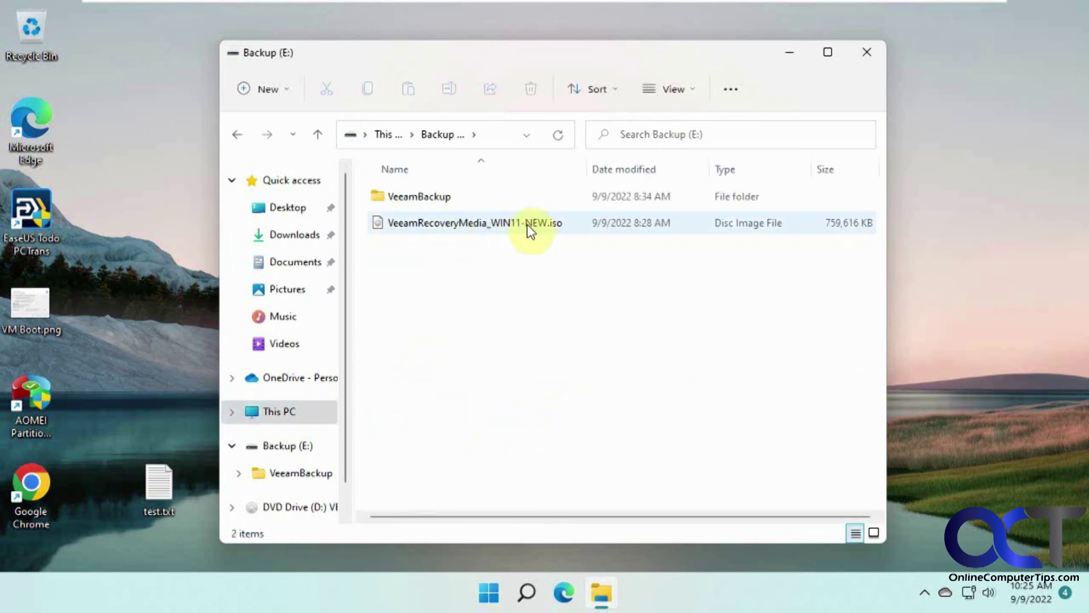
mouse_move(530, 224)
double_click(438, 195)
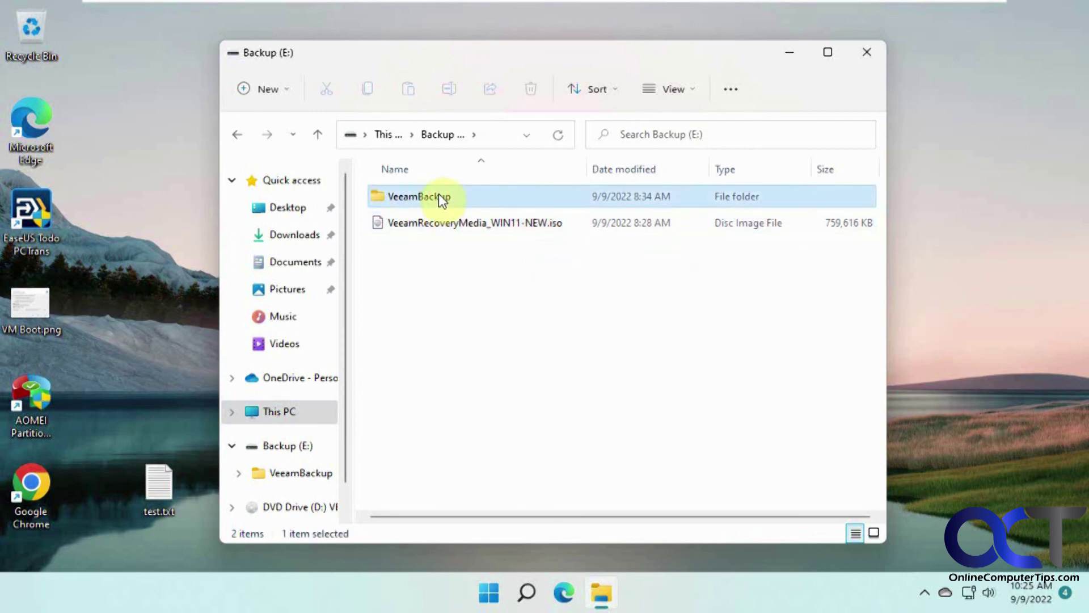
double_click(438, 196)
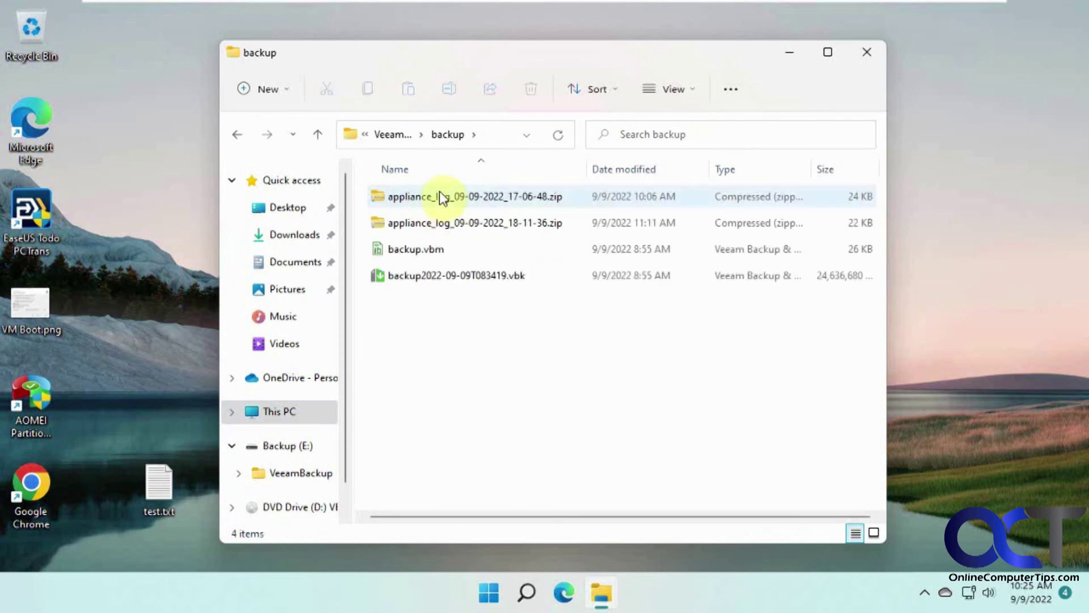
Step: Return to the drive list, open the restored System (C:) drive, and dismiss the privacy notification
click(237, 134)
click(242, 137)
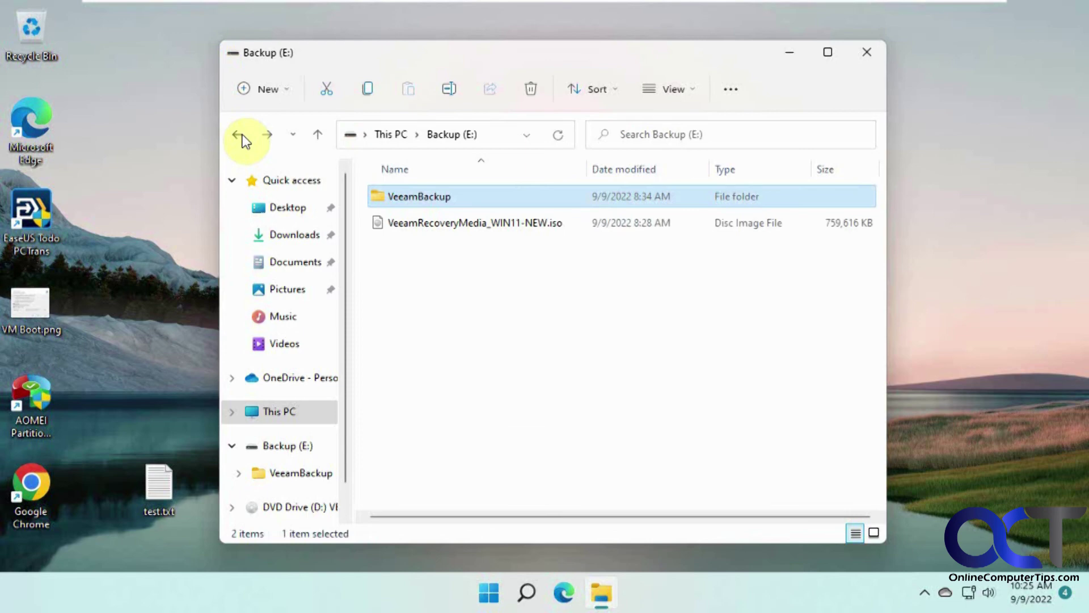
click(241, 137)
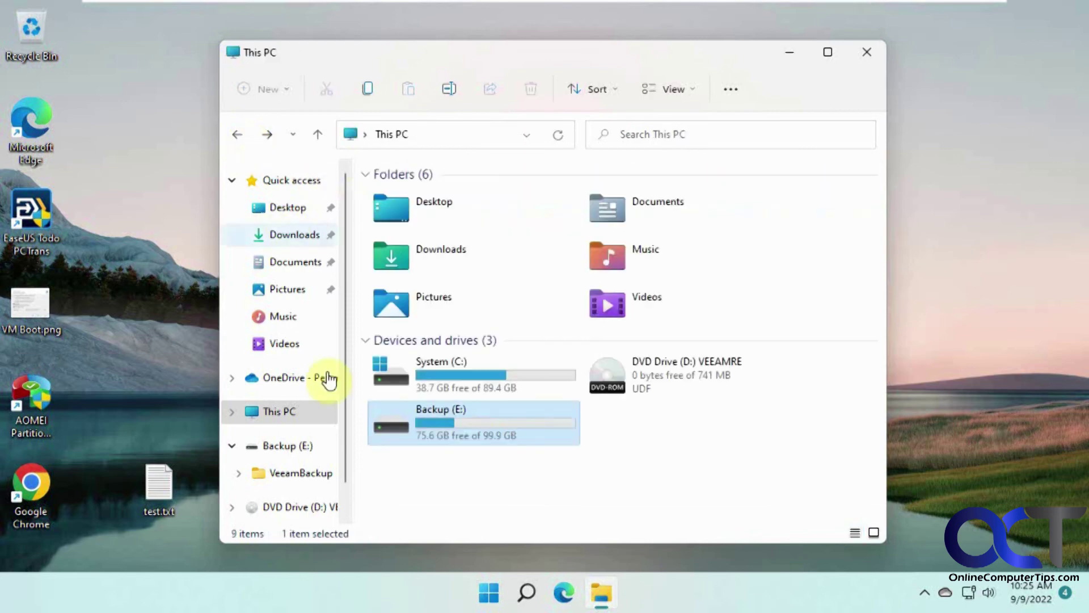
double_click(467, 370)
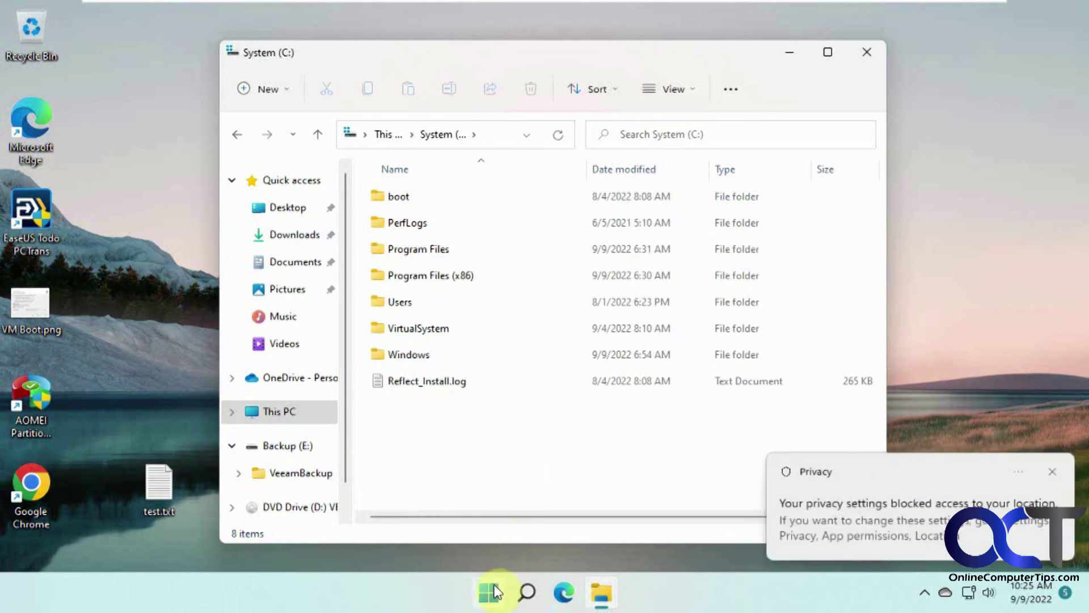
click(1052, 474)
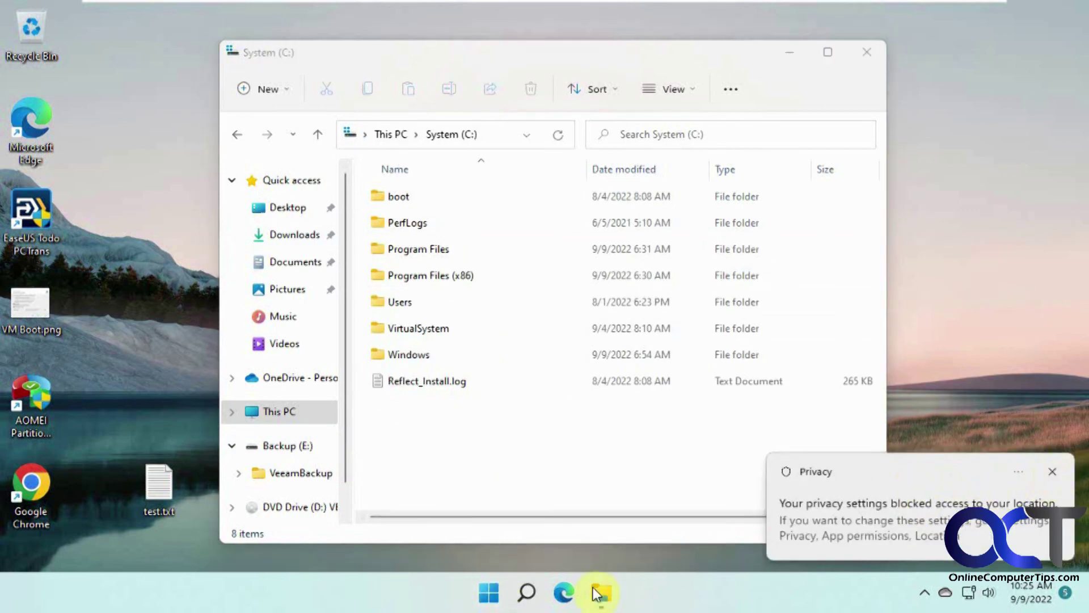
Step: Open the Windows 11 Start menu over the System (C:) File Explorer window
click(488, 593)
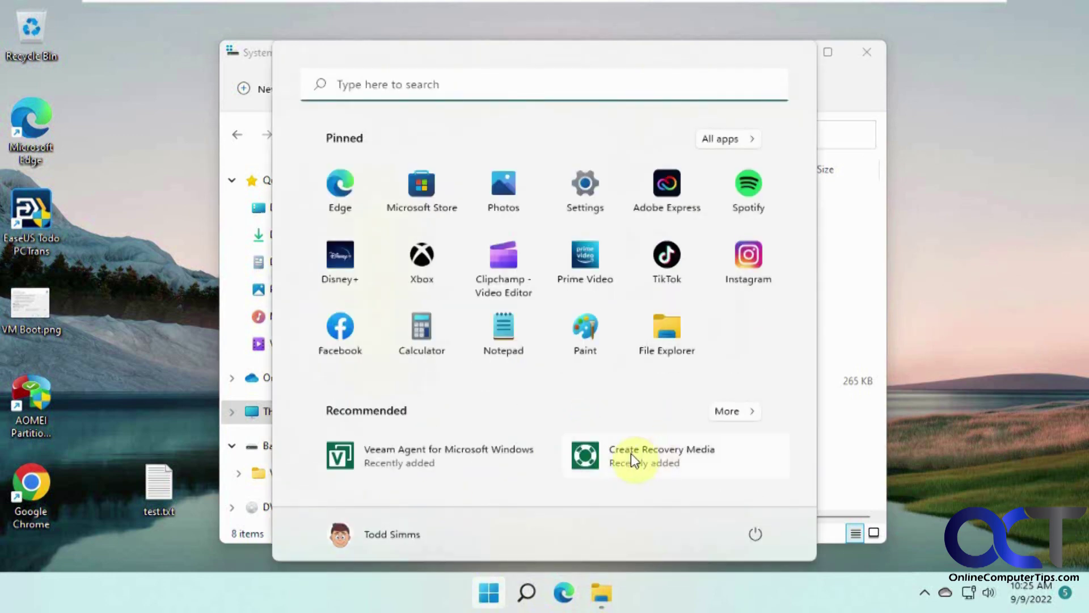